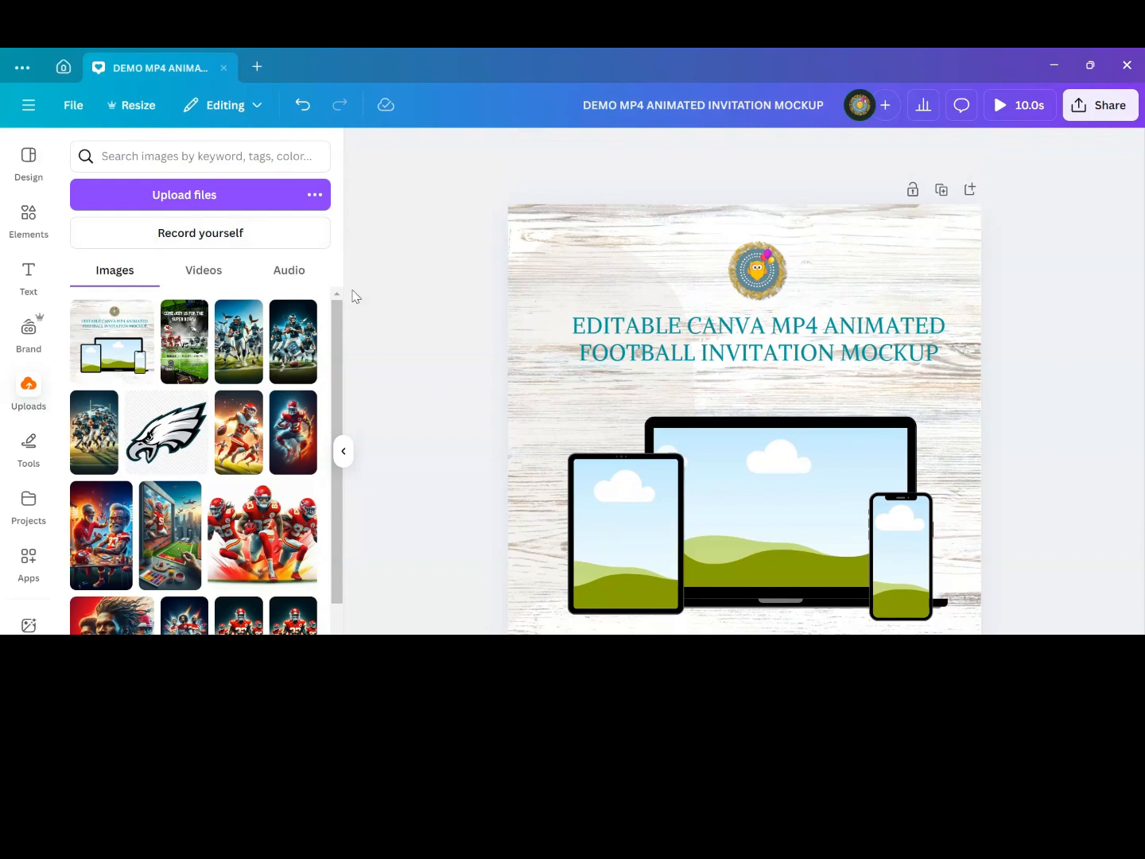
click(220, 196)
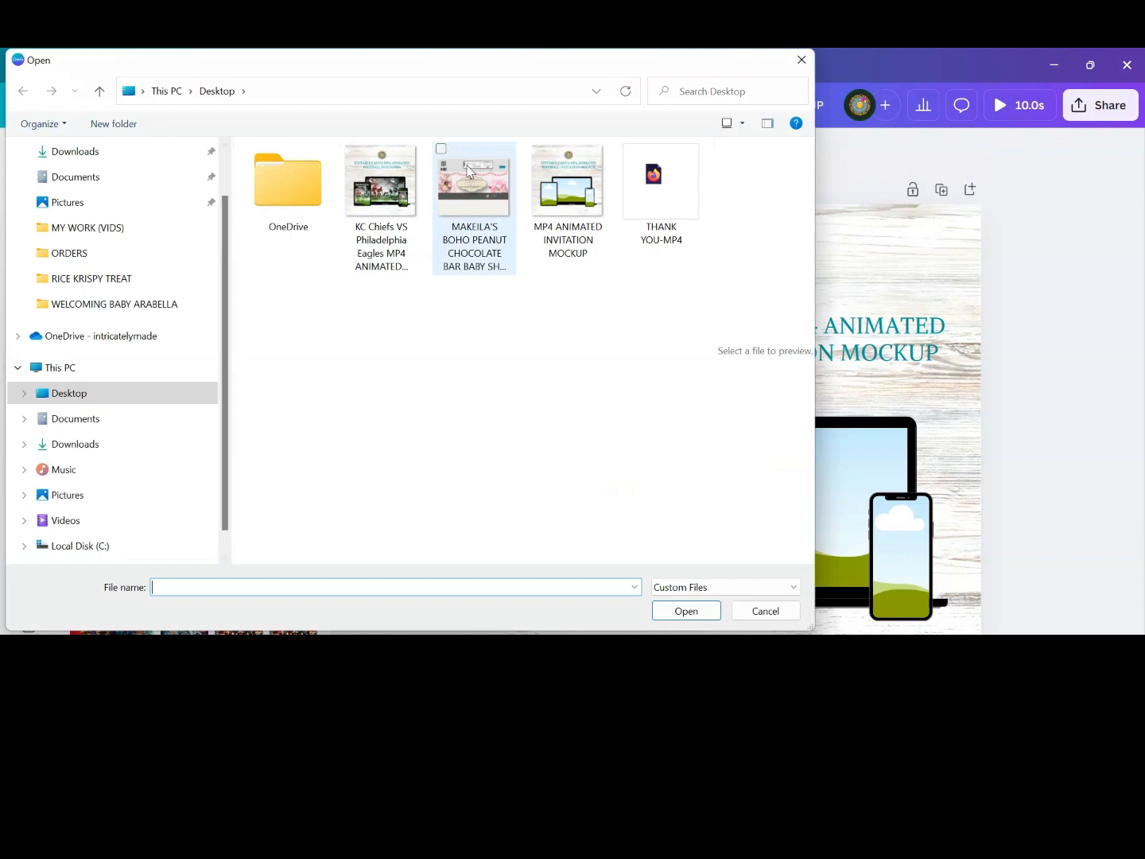
click(469, 168)
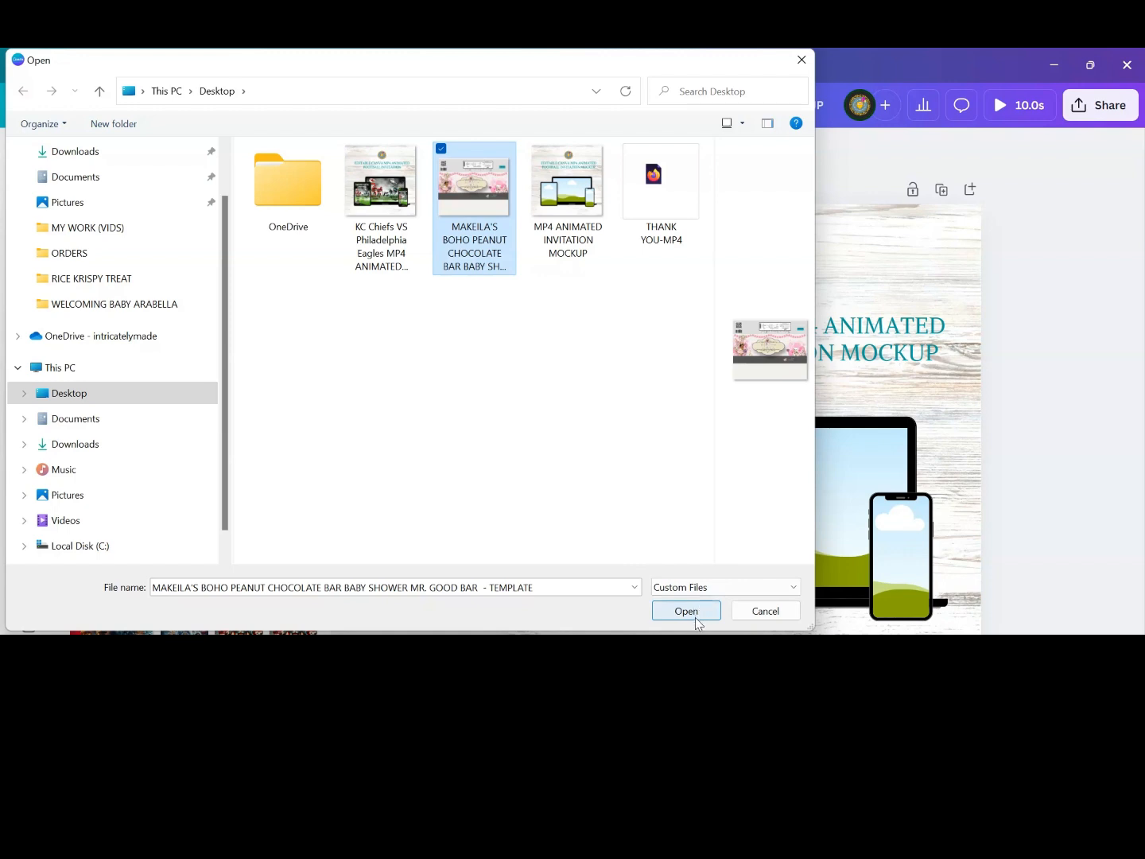
click(764, 611)
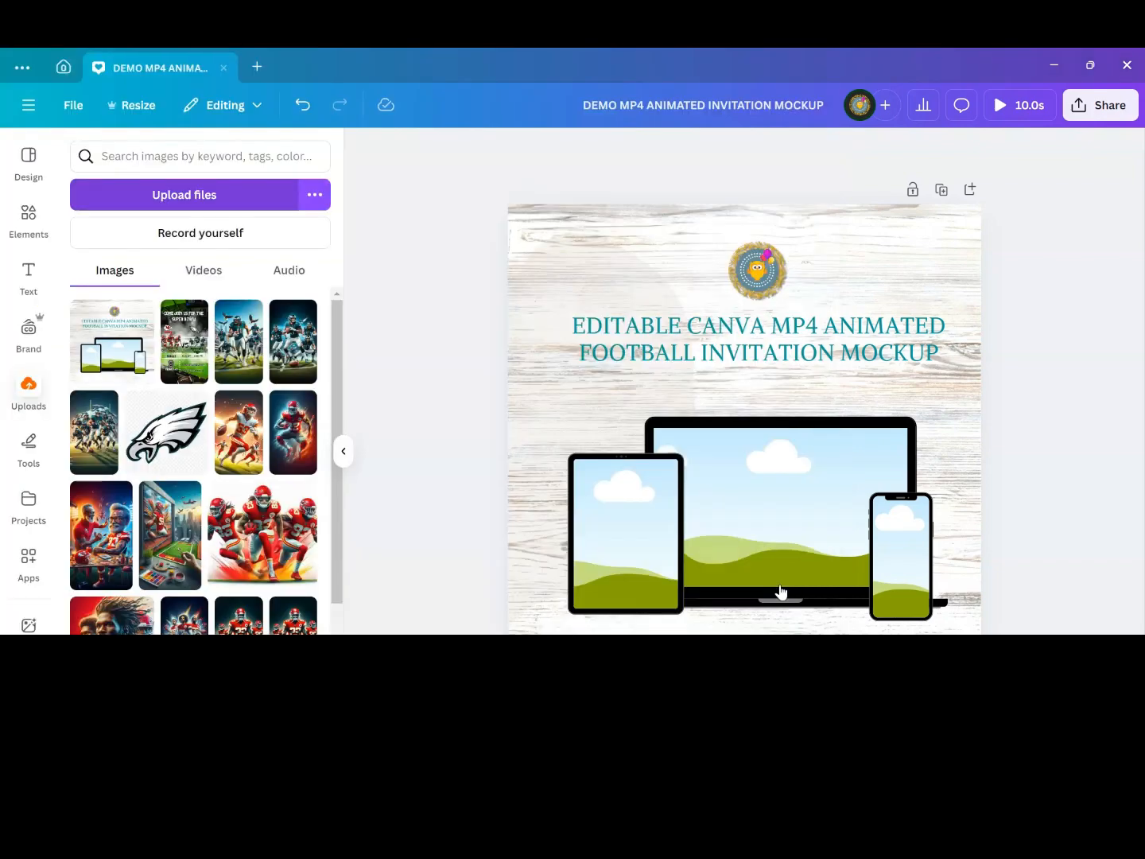
Insert the uploaded Super Bowl invitation image, shrink it and place it inside the tablet frame
click(169, 364)
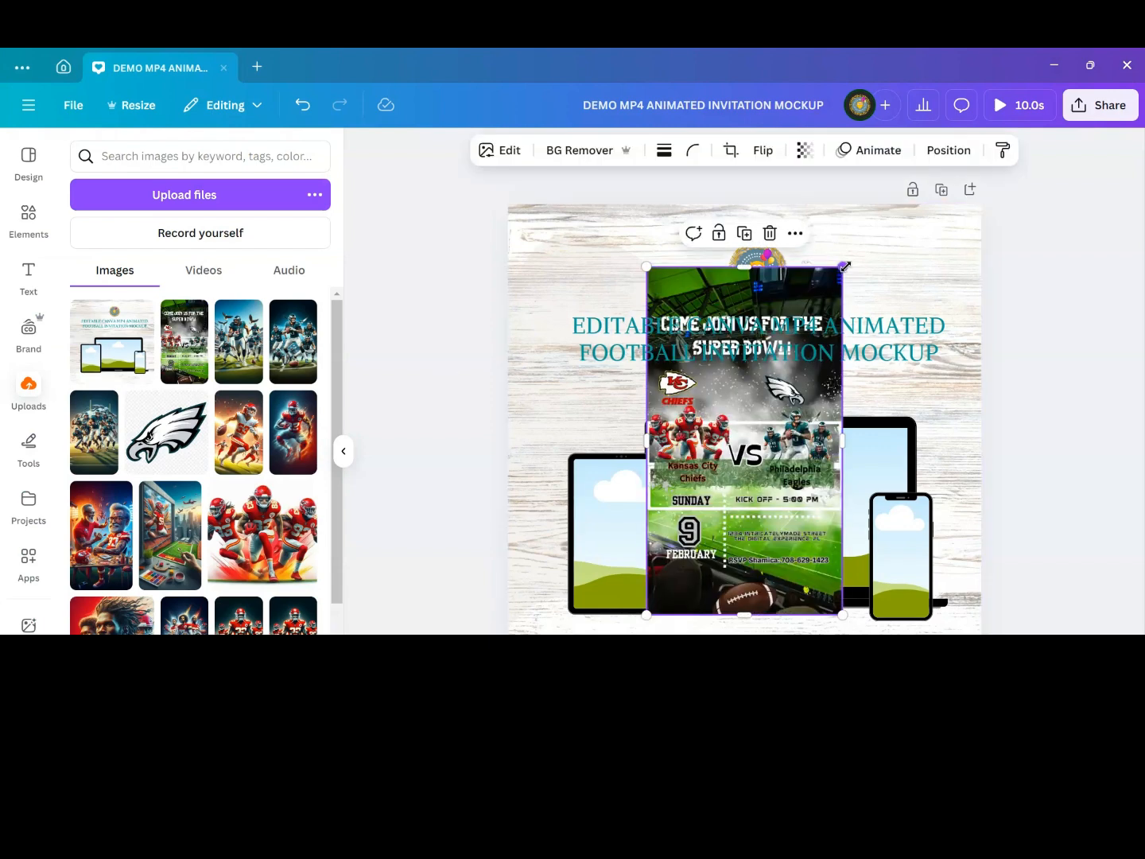
drag(827, 371, 764, 540)
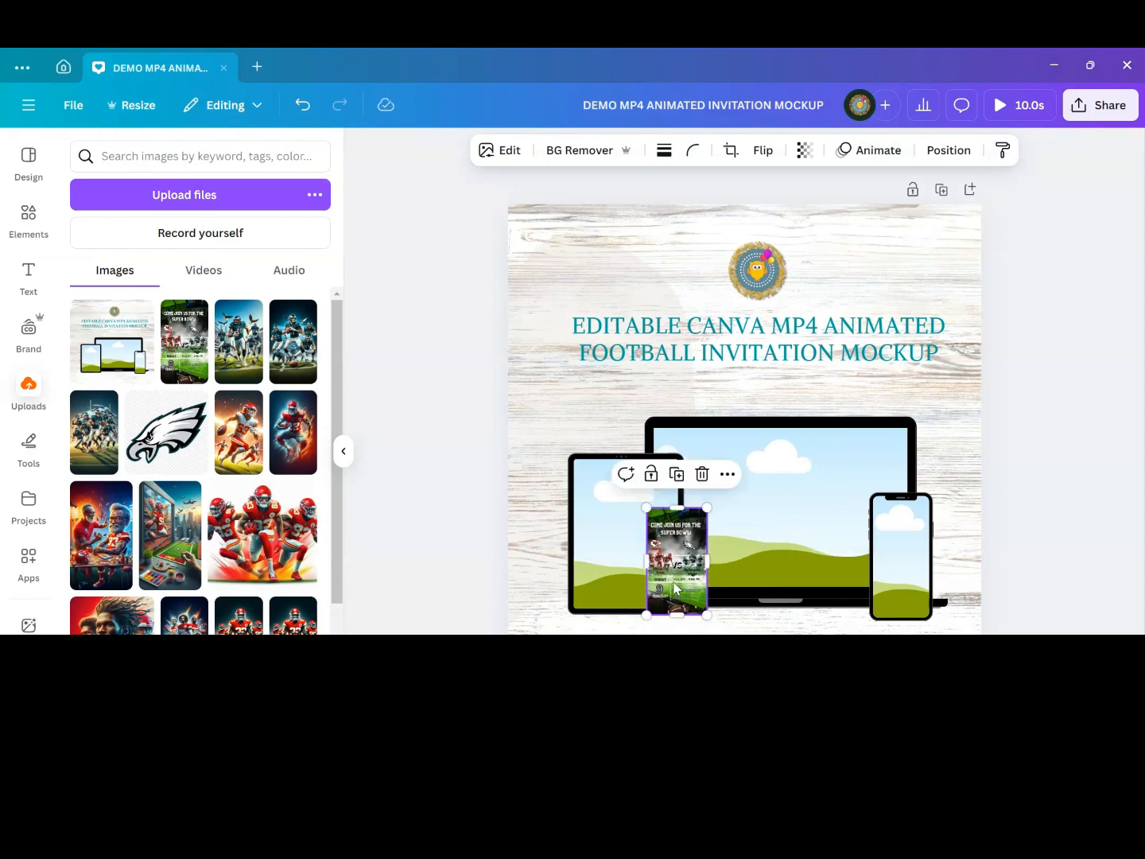
drag(665, 572, 623, 557)
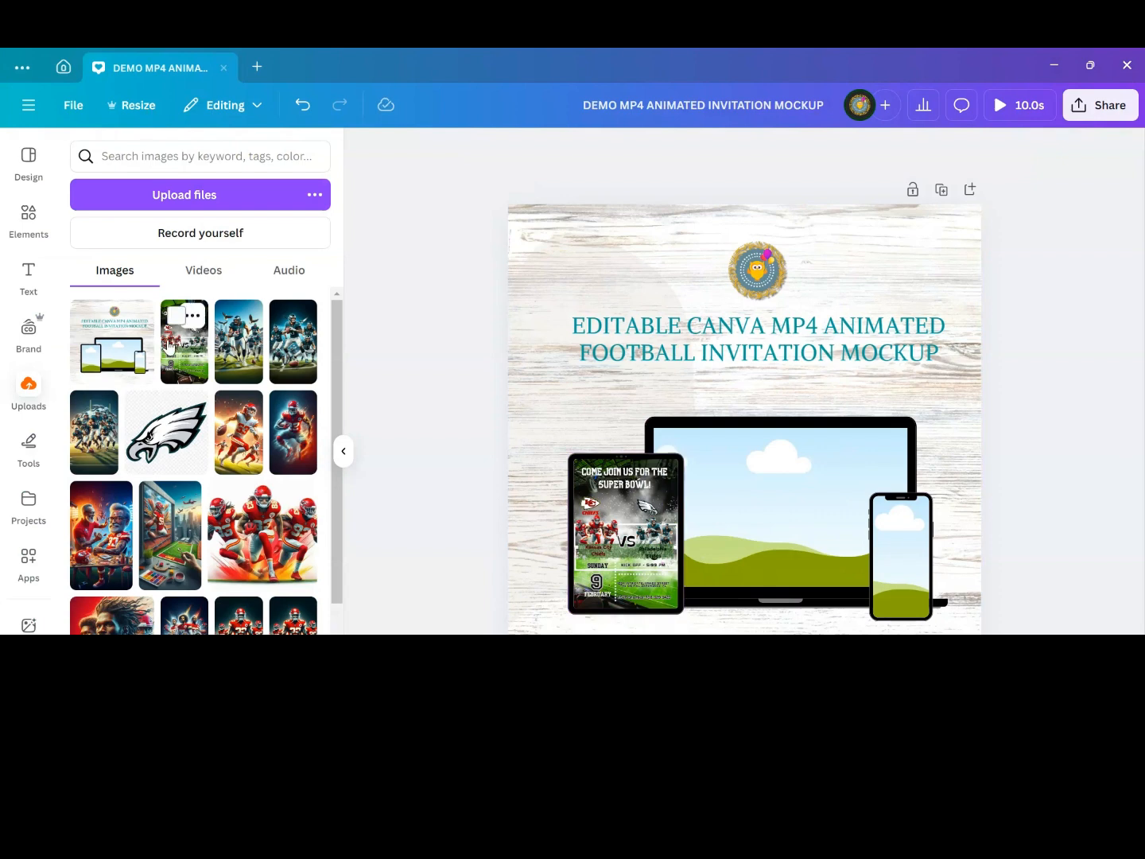
Insert another copy of the Super Bowl invitation image, shrink it and place it inside the laptop frame
click(203, 333)
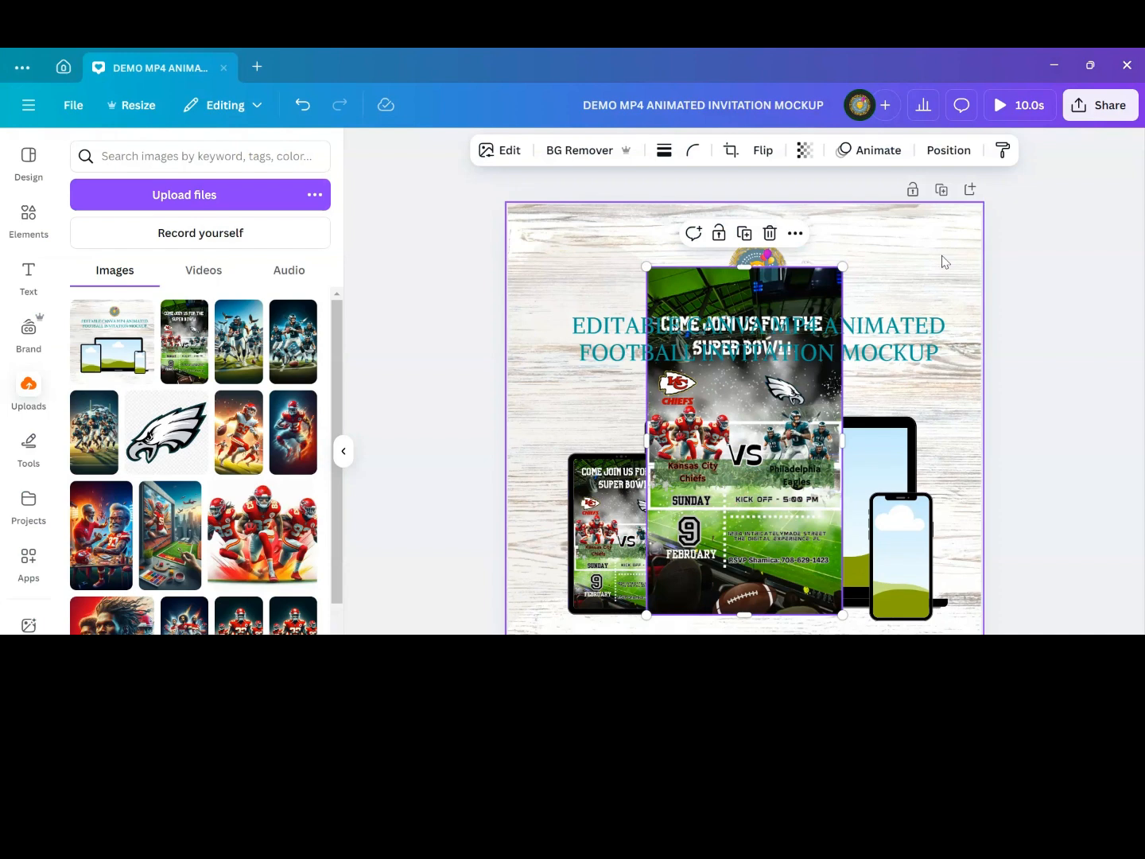
drag(842, 267, 786, 448)
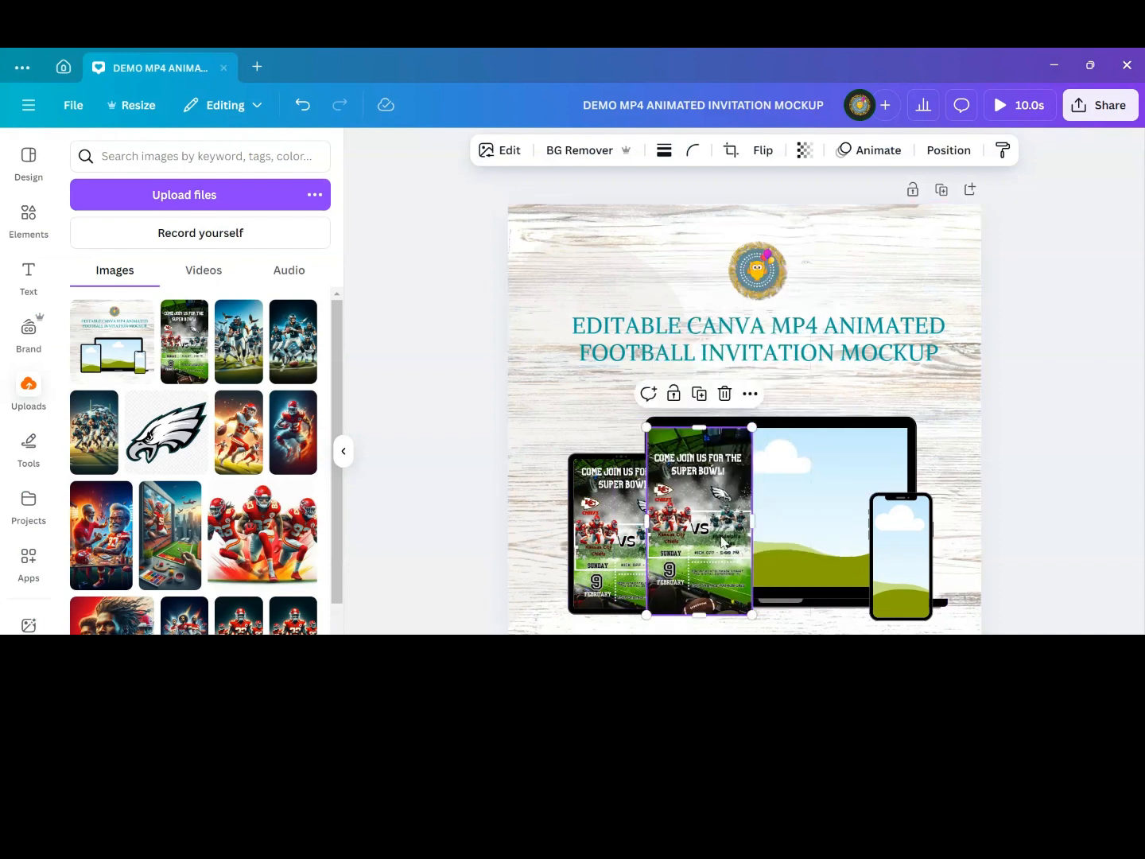
drag(855, 517, 1004, 500)
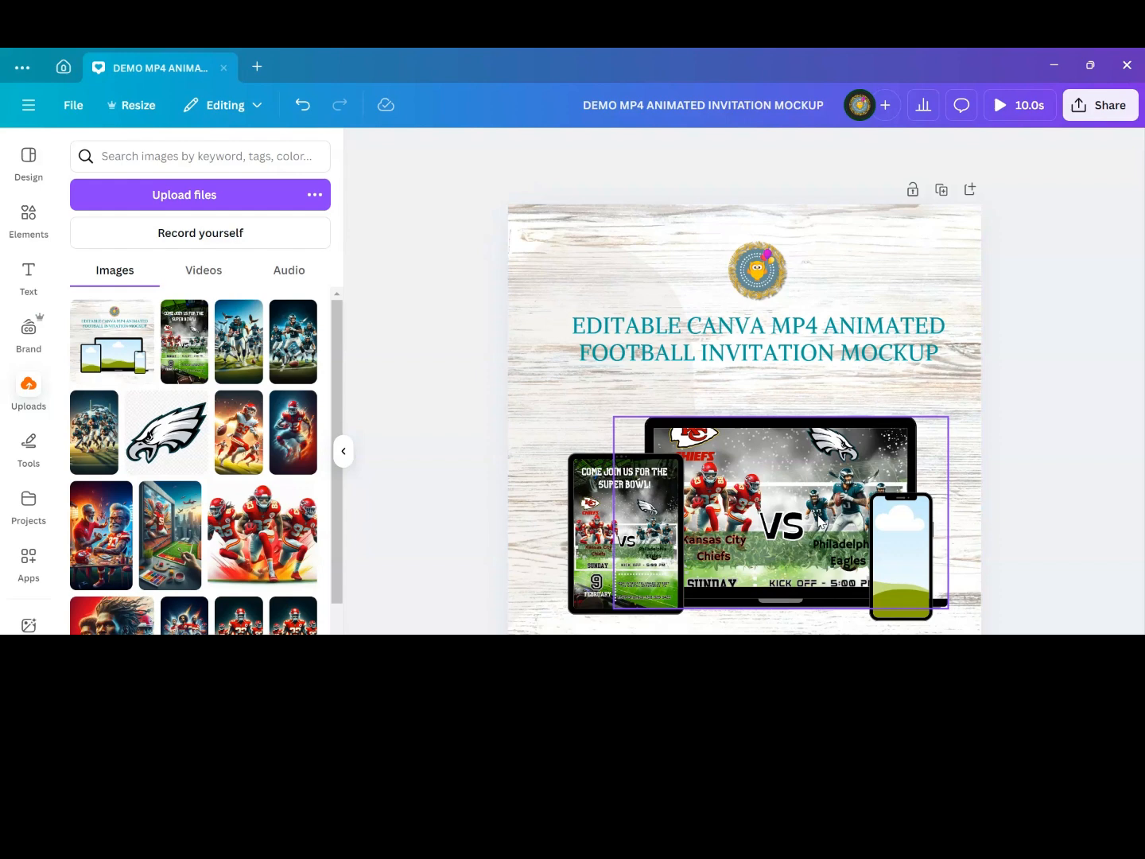
Reposition the invitation image slightly lower within the laptop frame's crop so both team logos fit on the screen
click(819, 520)
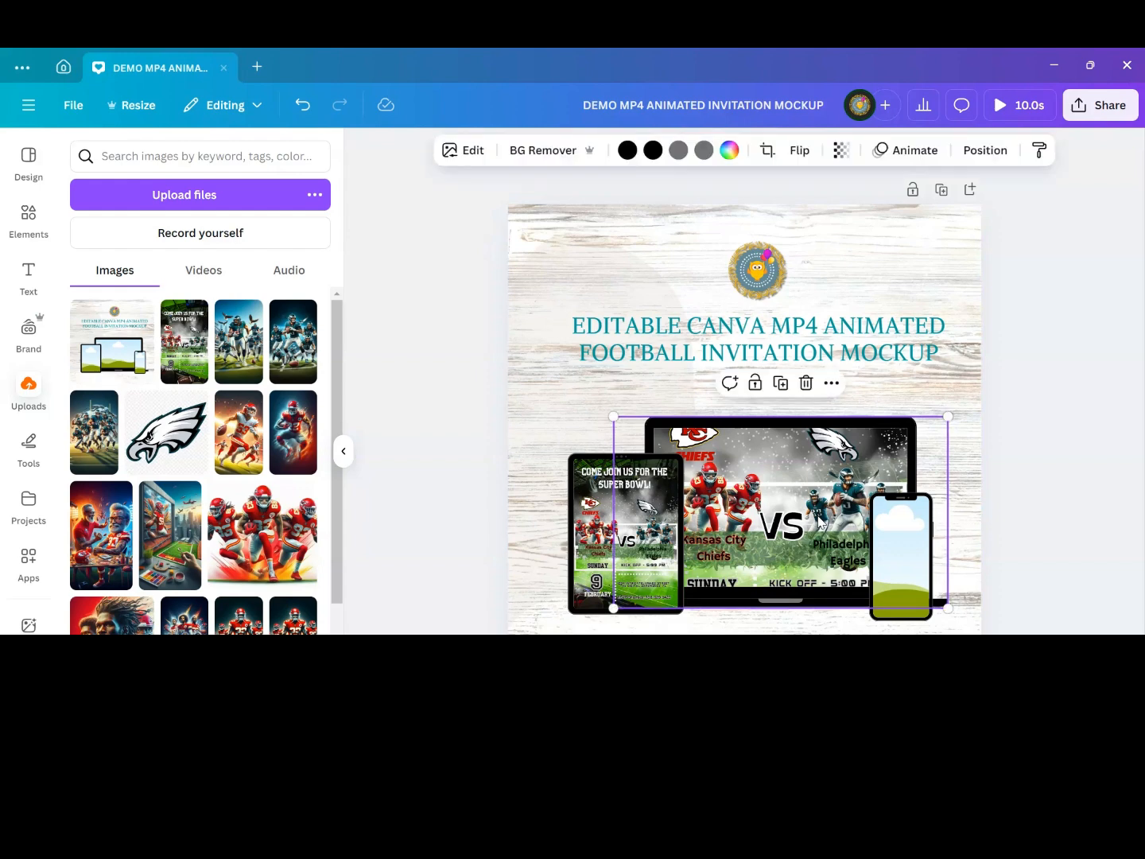
double_click(818, 517)
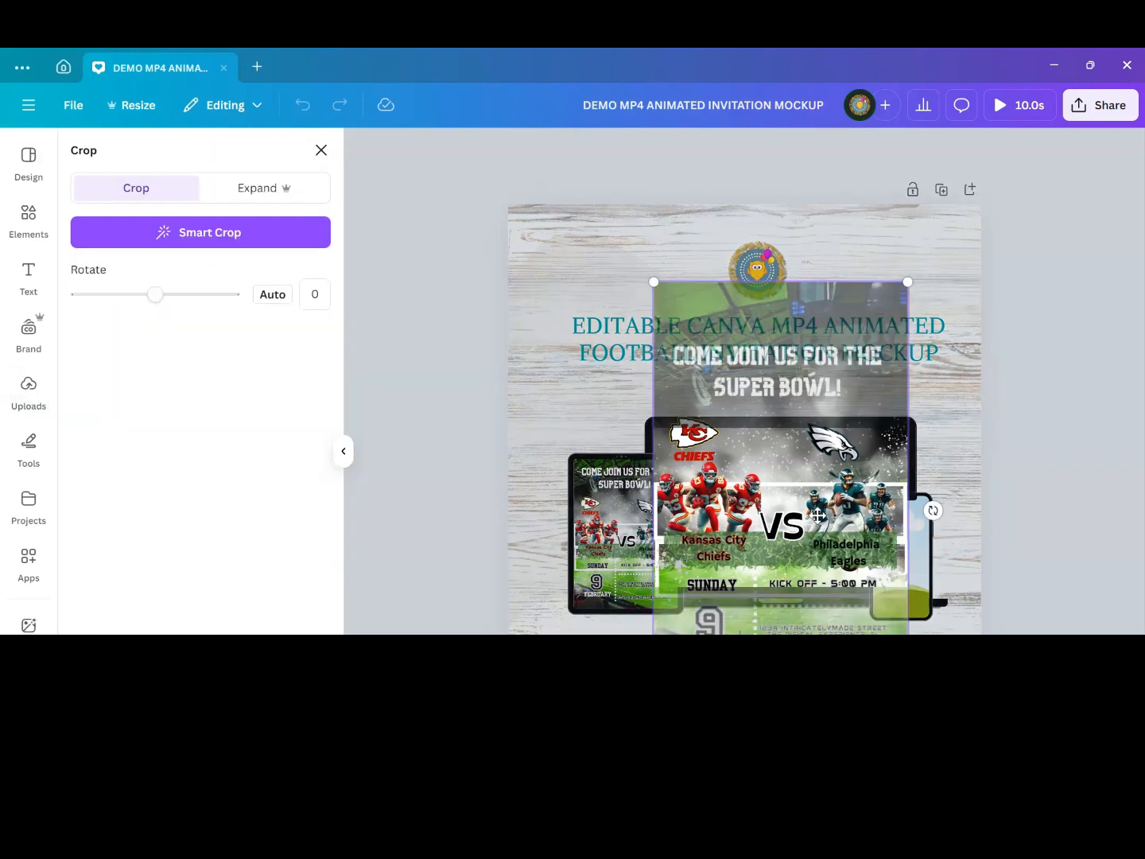
mouse_move(817, 515)
mouse_down()
mouse_move(817, 487)
mouse_move(831, 525)
mouse_up()
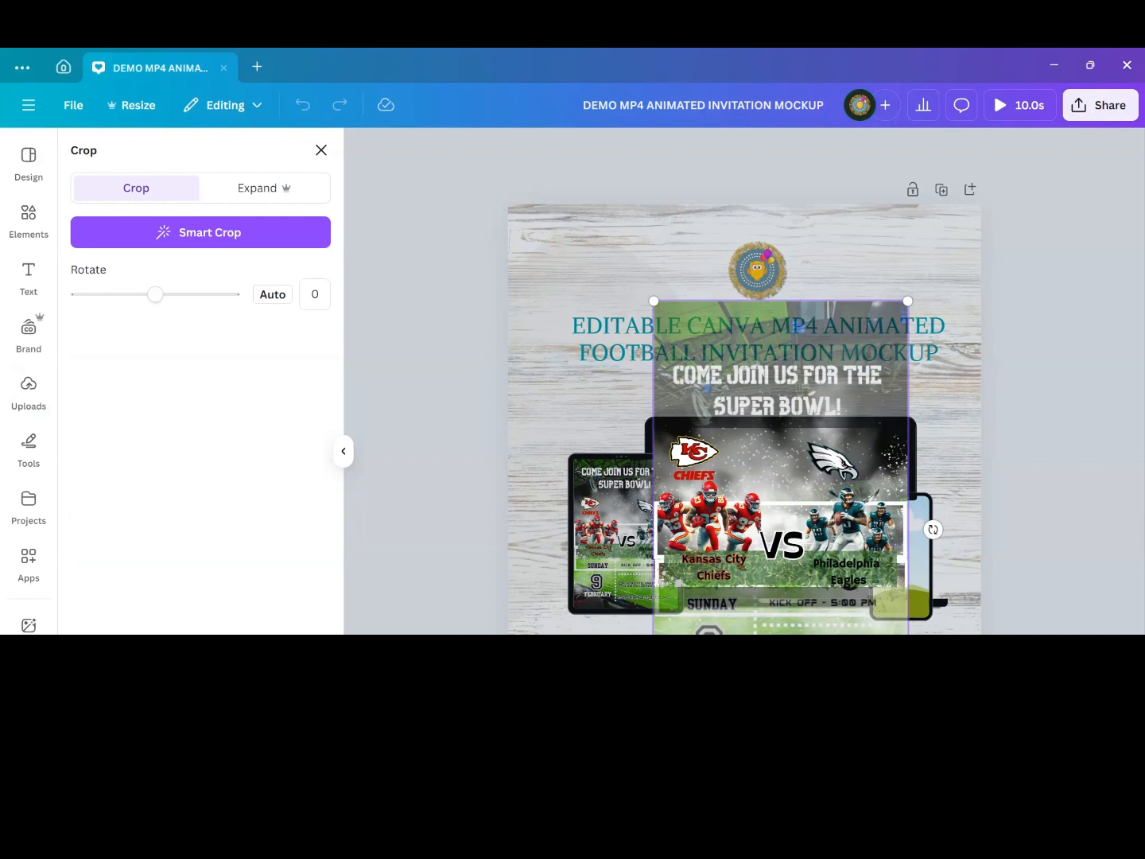
click(471, 534)
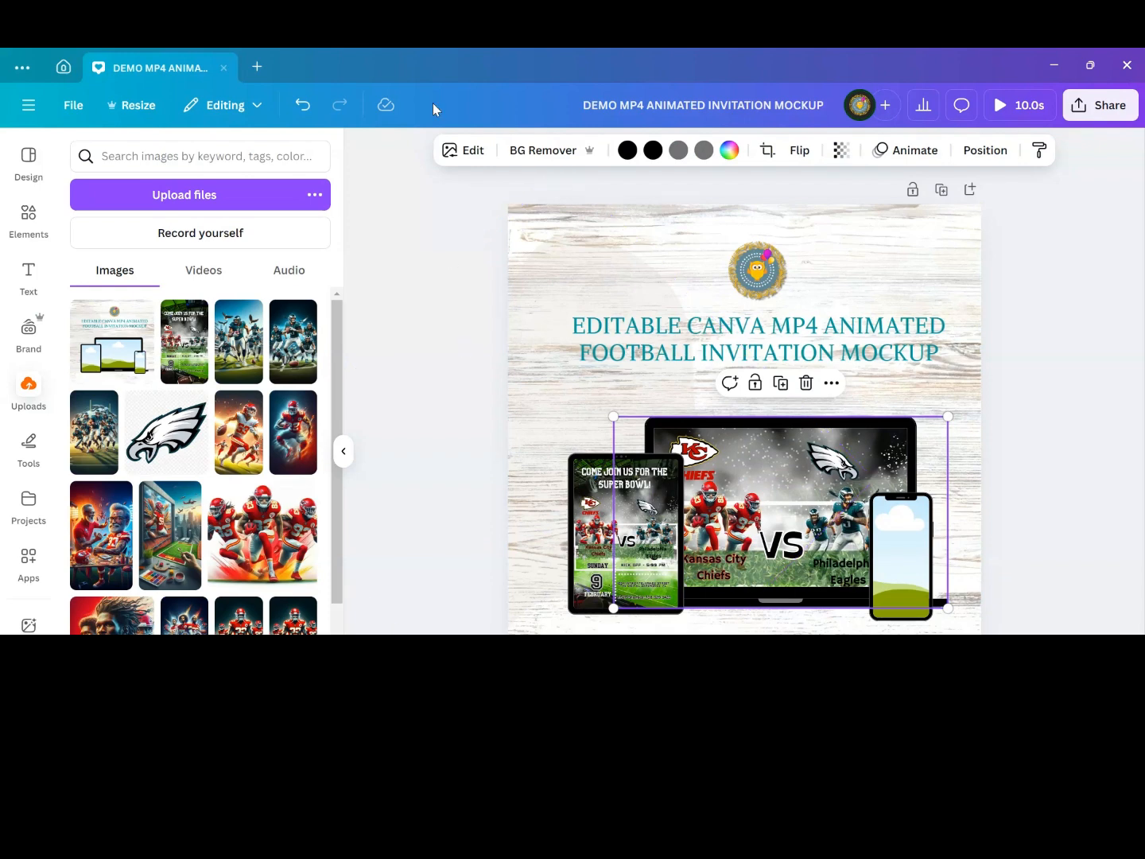
click(448, 253)
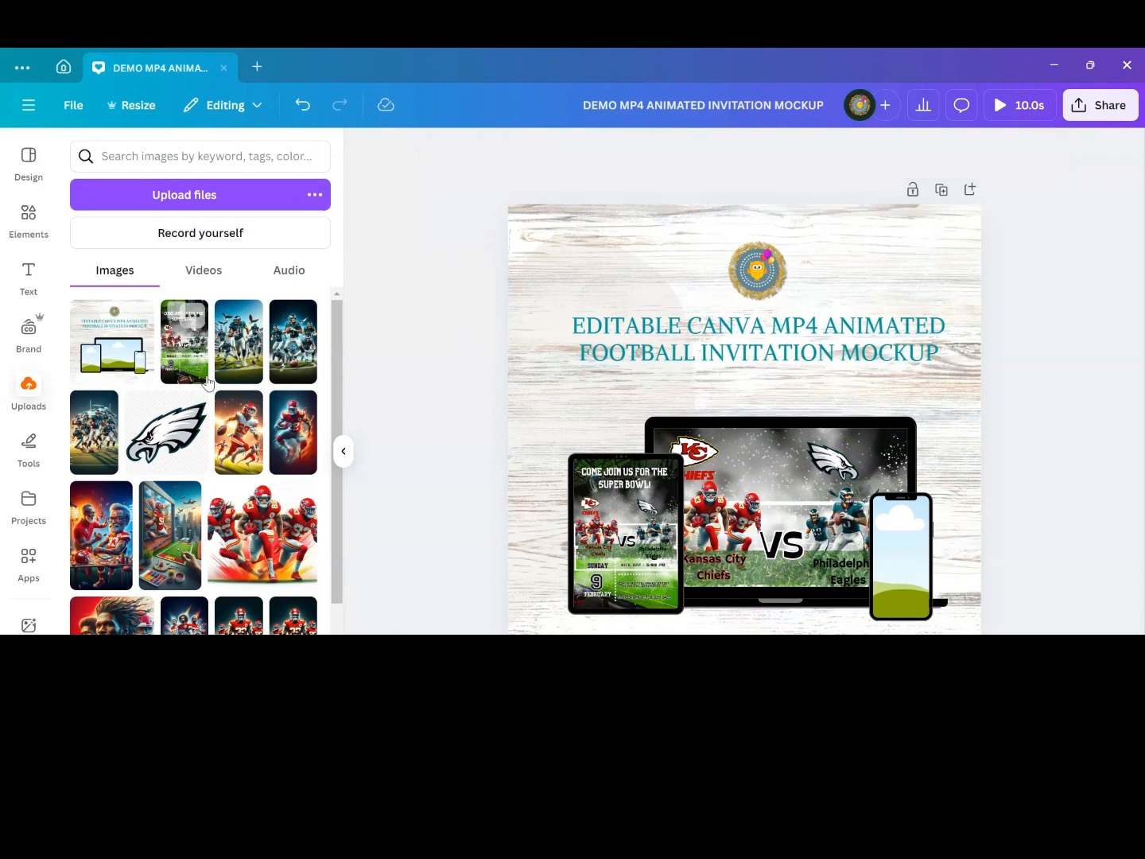
Insert a third copy of the Super Bowl invitation image, shrink it and place it inside the phone frame
click(191, 342)
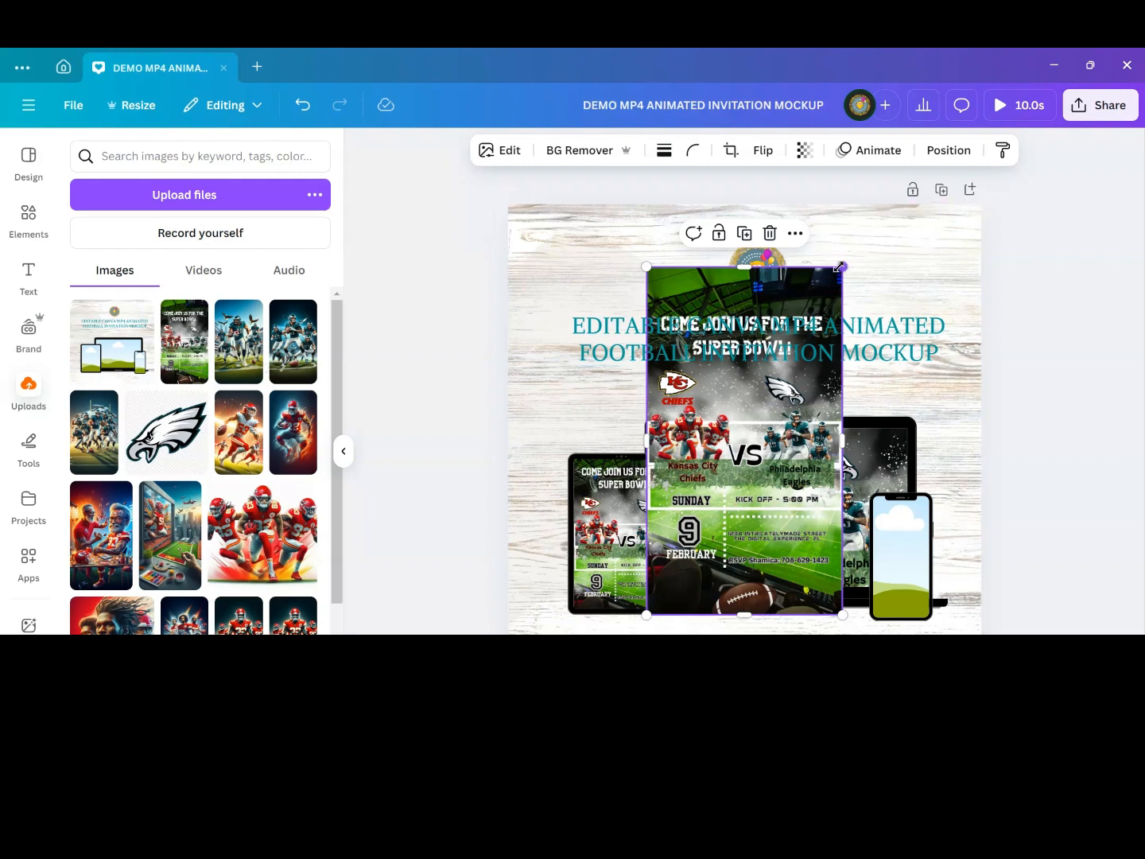
drag(842, 266, 886, 560)
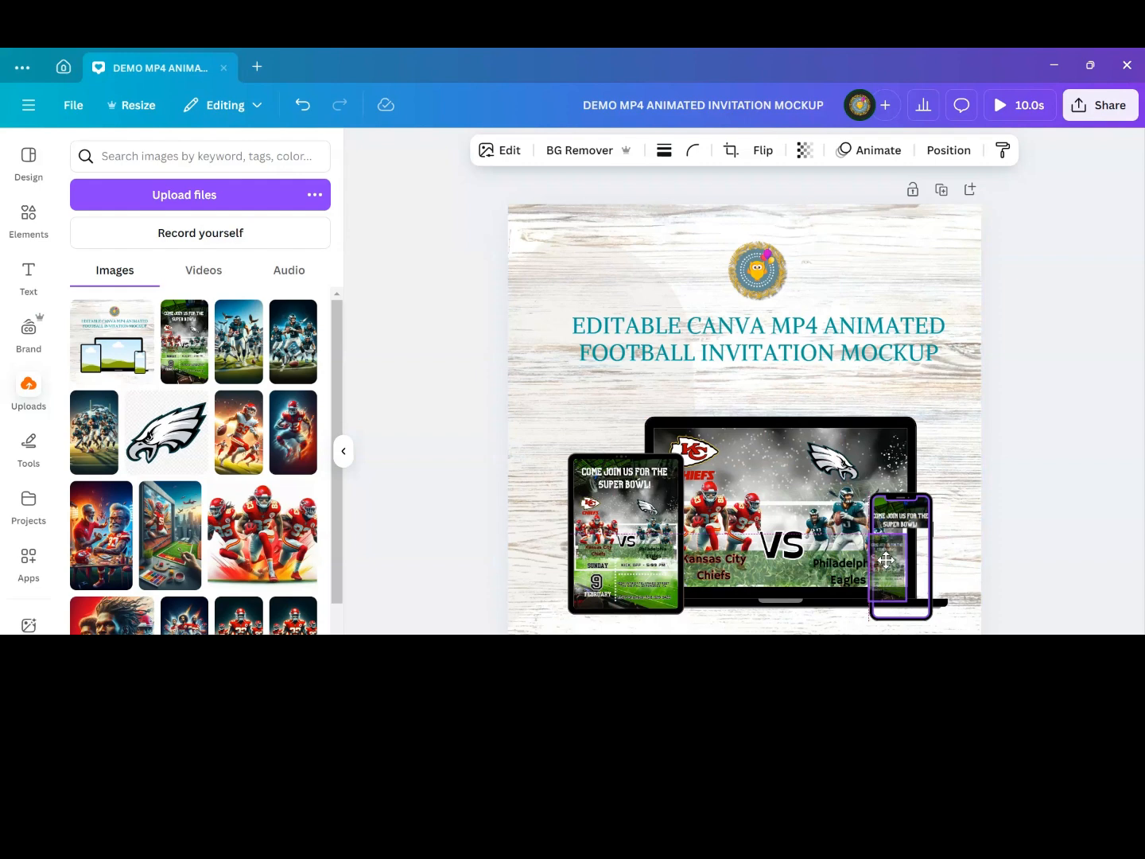
click(1026, 448)
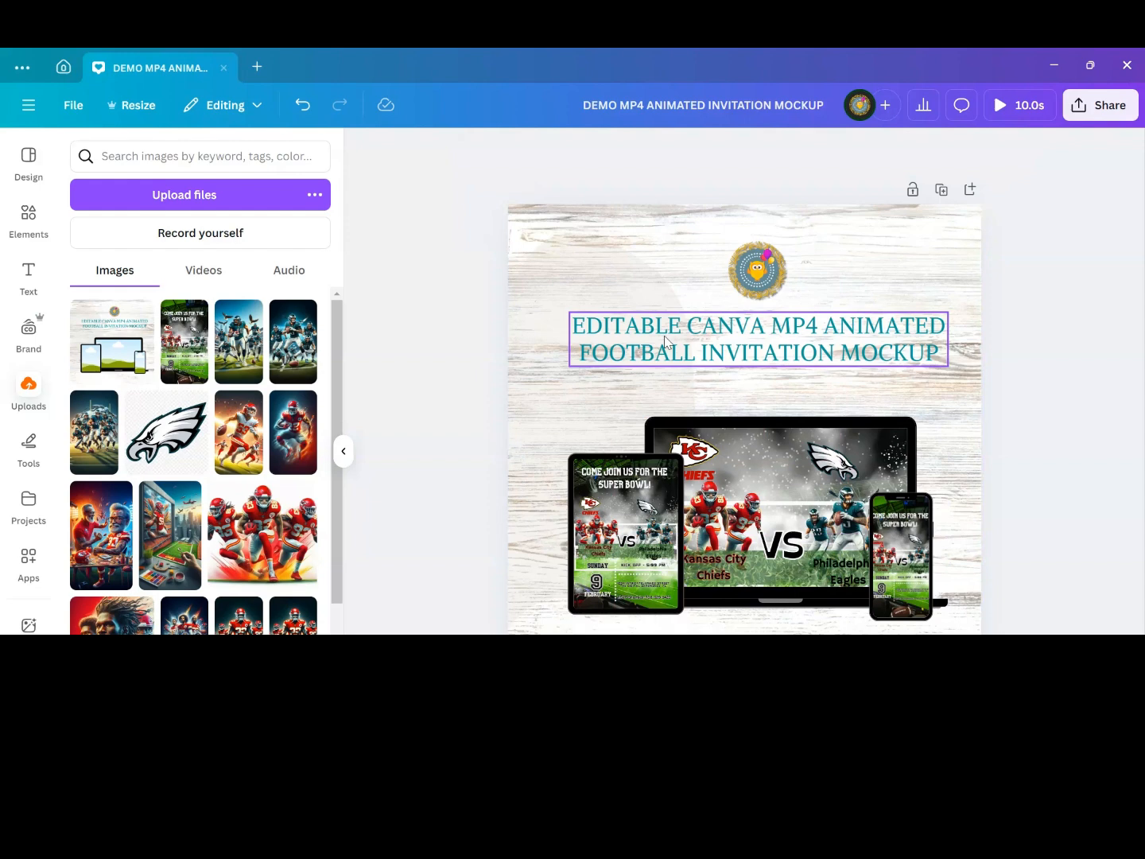
click(872, 357)
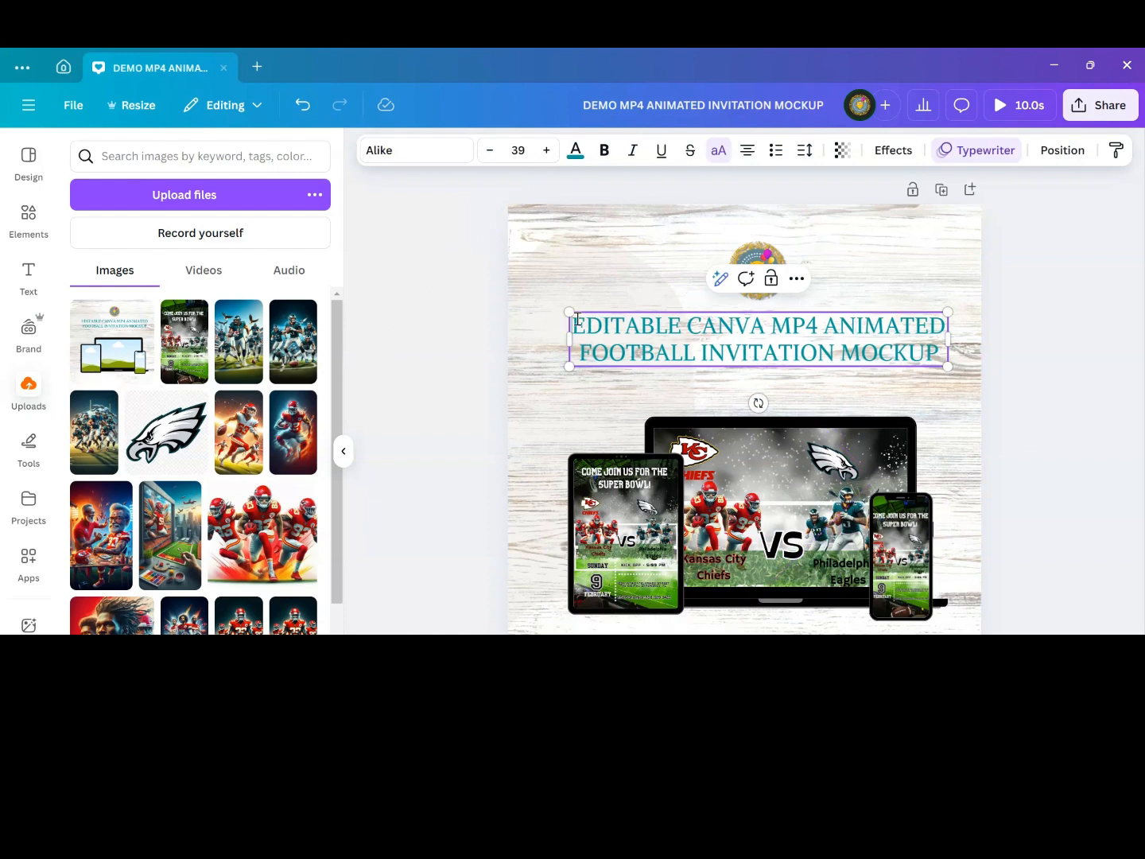
drag(577, 319, 938, 343)
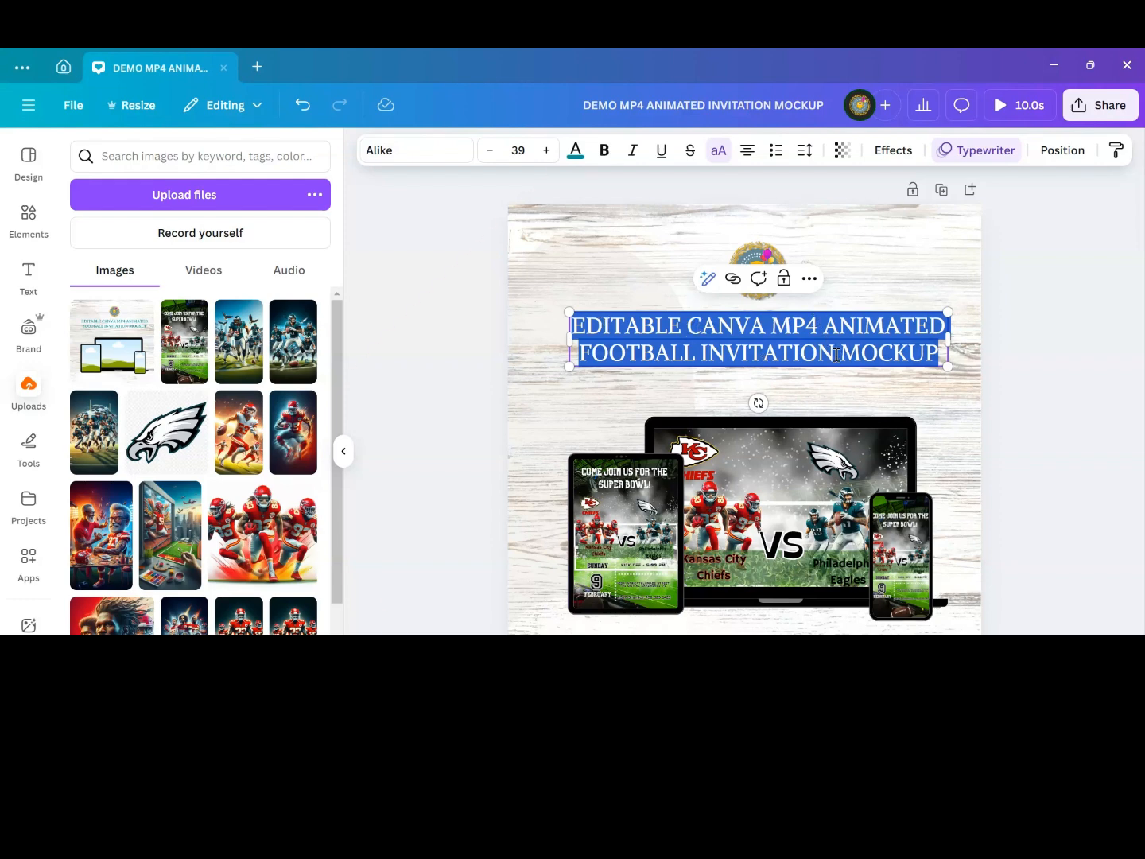
click(1017, 247)
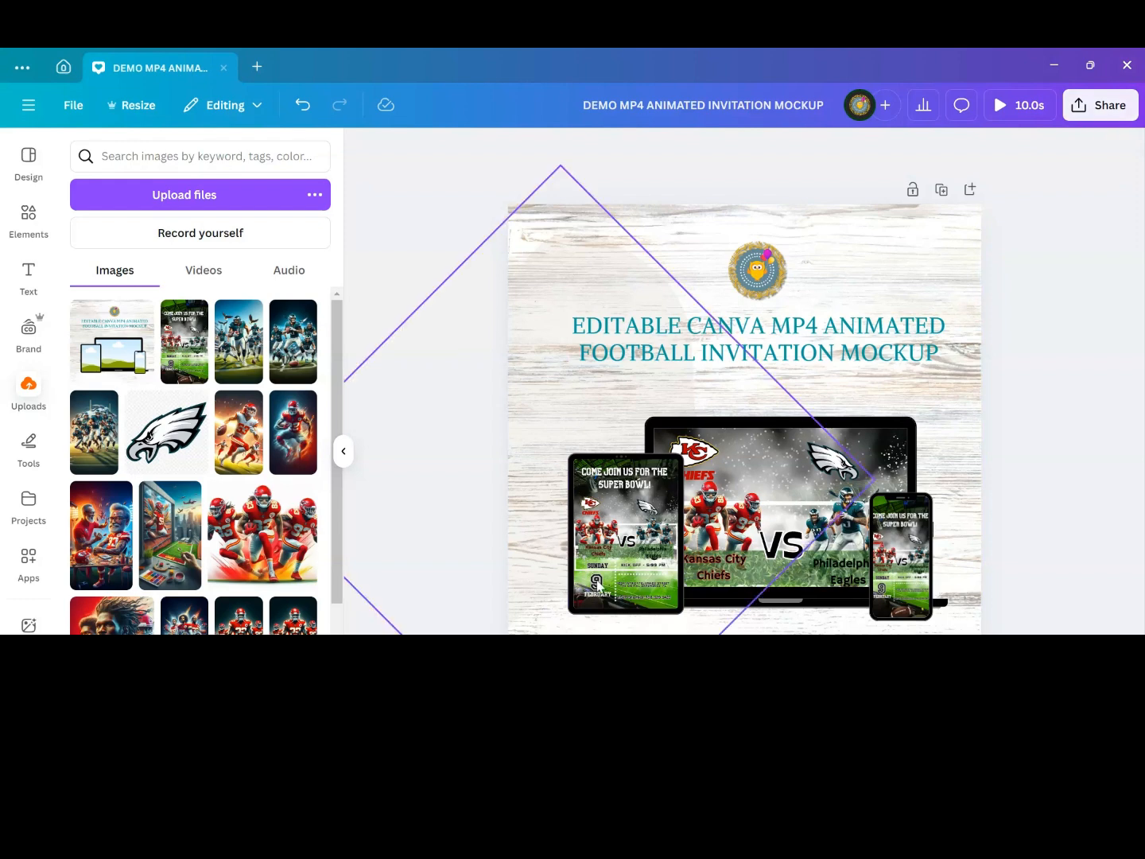
Try the Word writing style for the heading's Typewriter animation, and set it back to Character
click(674, 326)
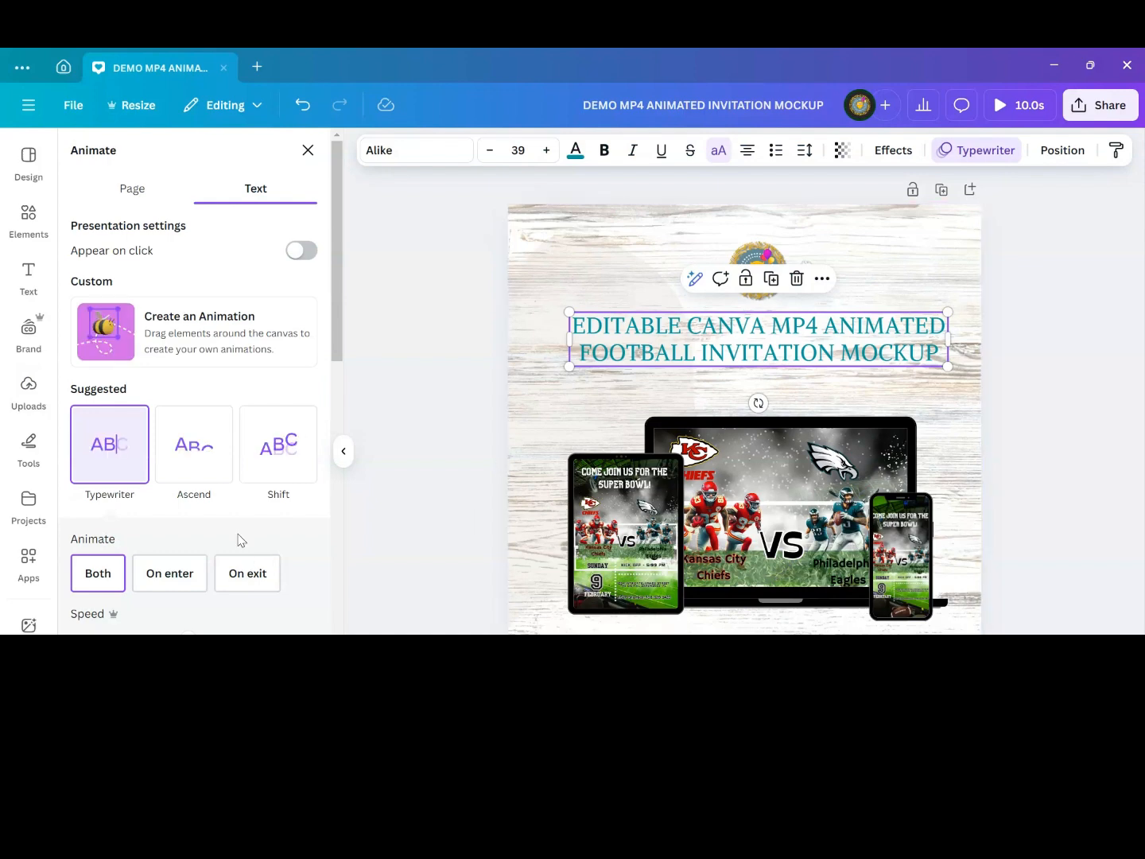
scroll(222, 511, down, 2)
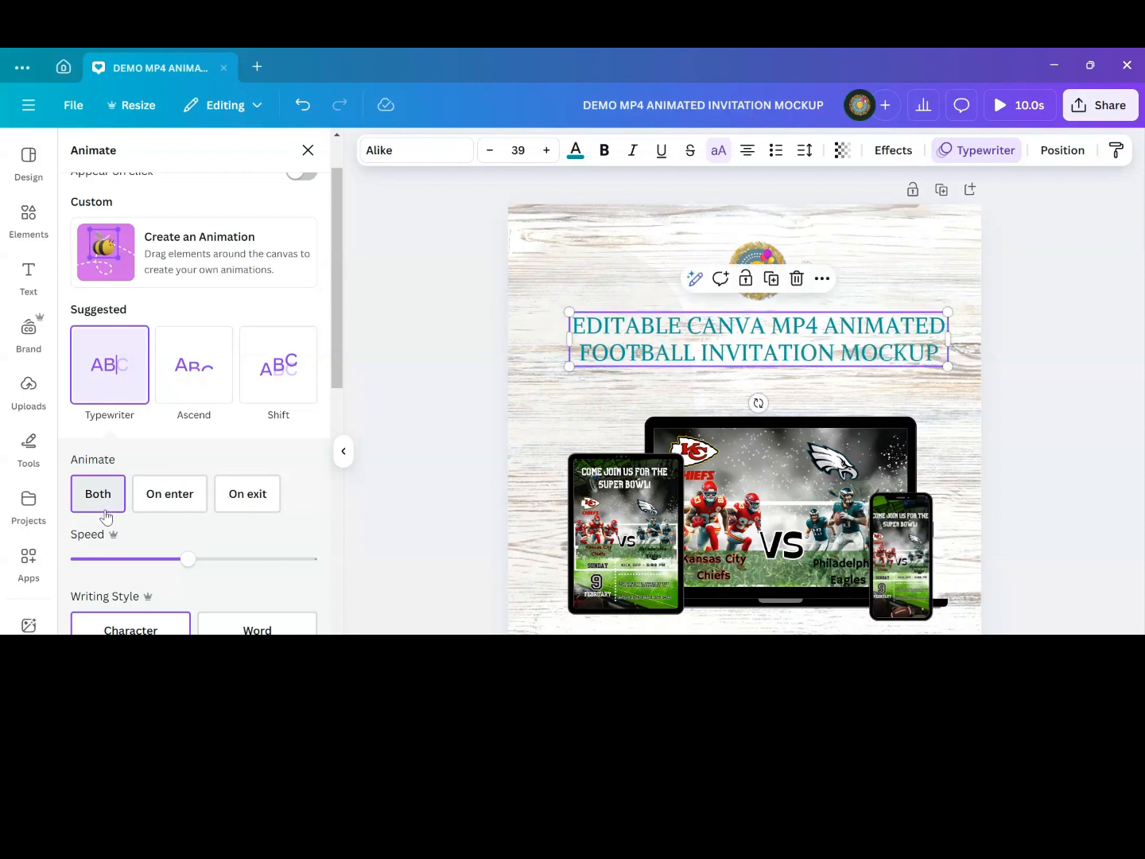
scroll(133, 567, down, 2)
click(129, 553)
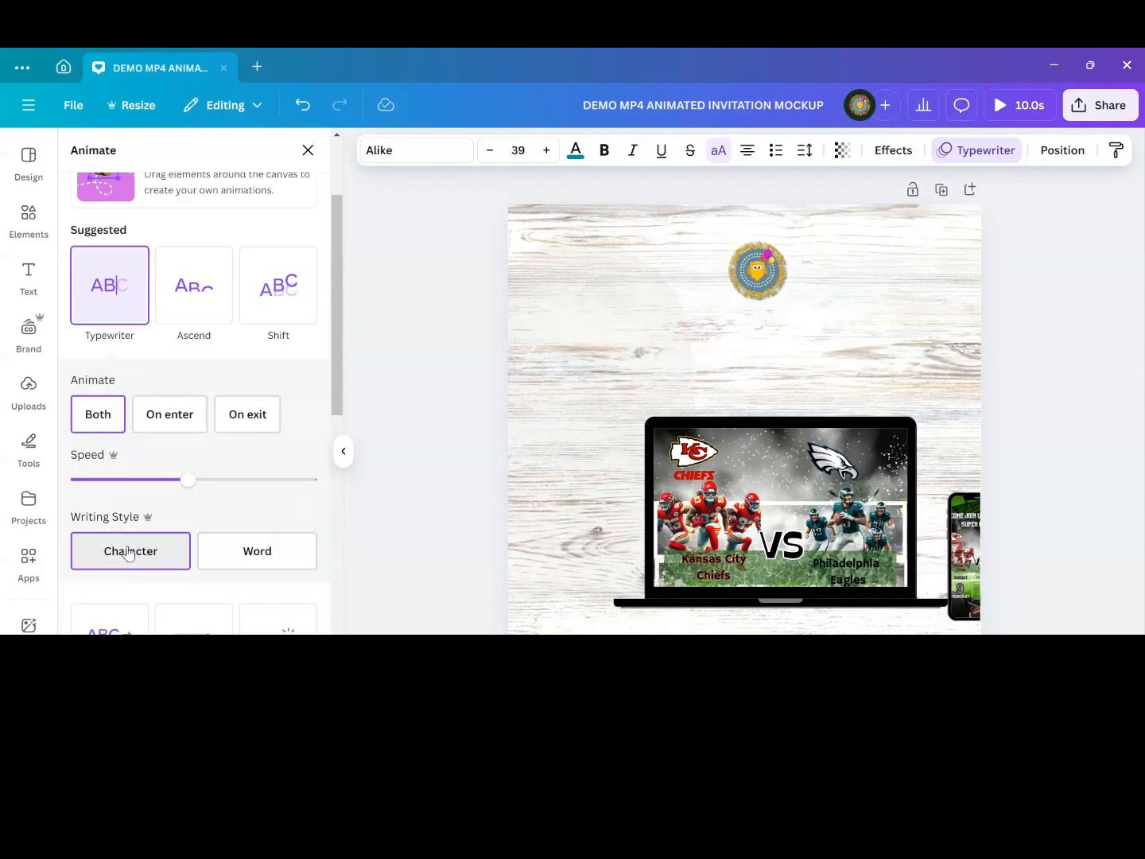
scroll(129, 553, down, 2)
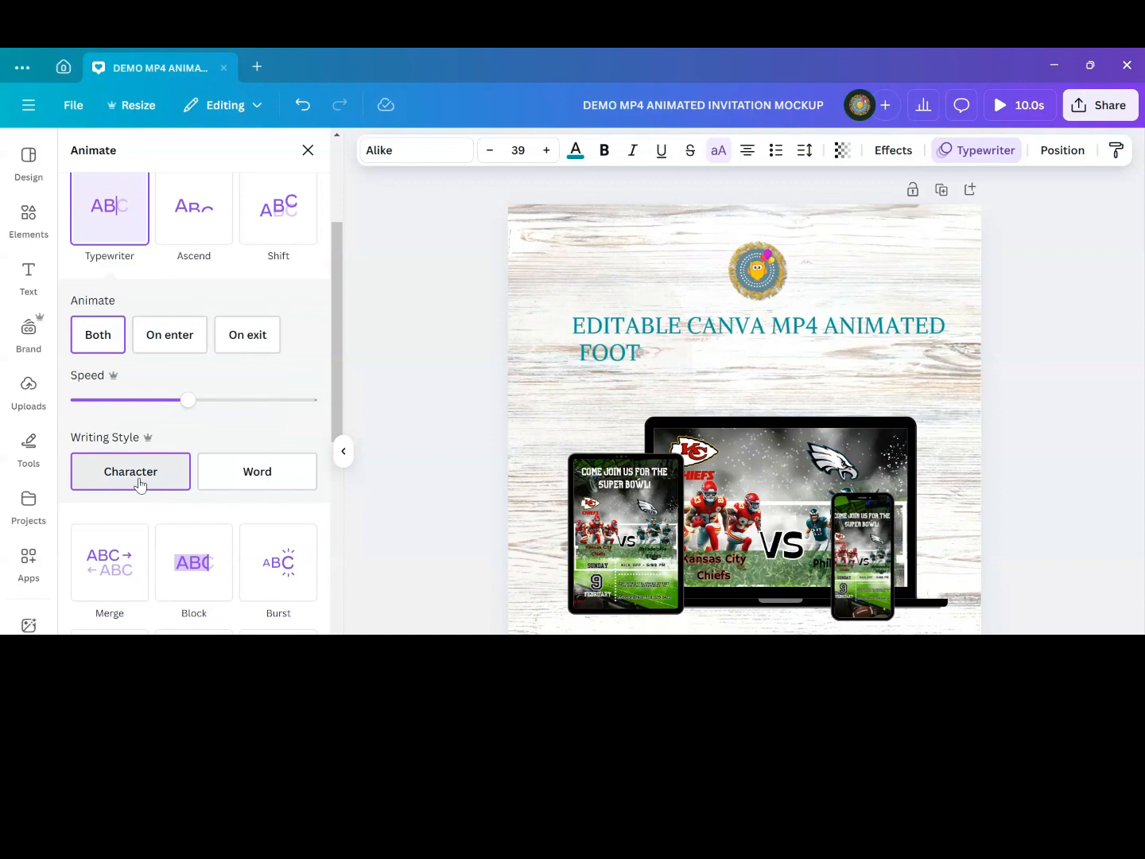
click(212, 481)
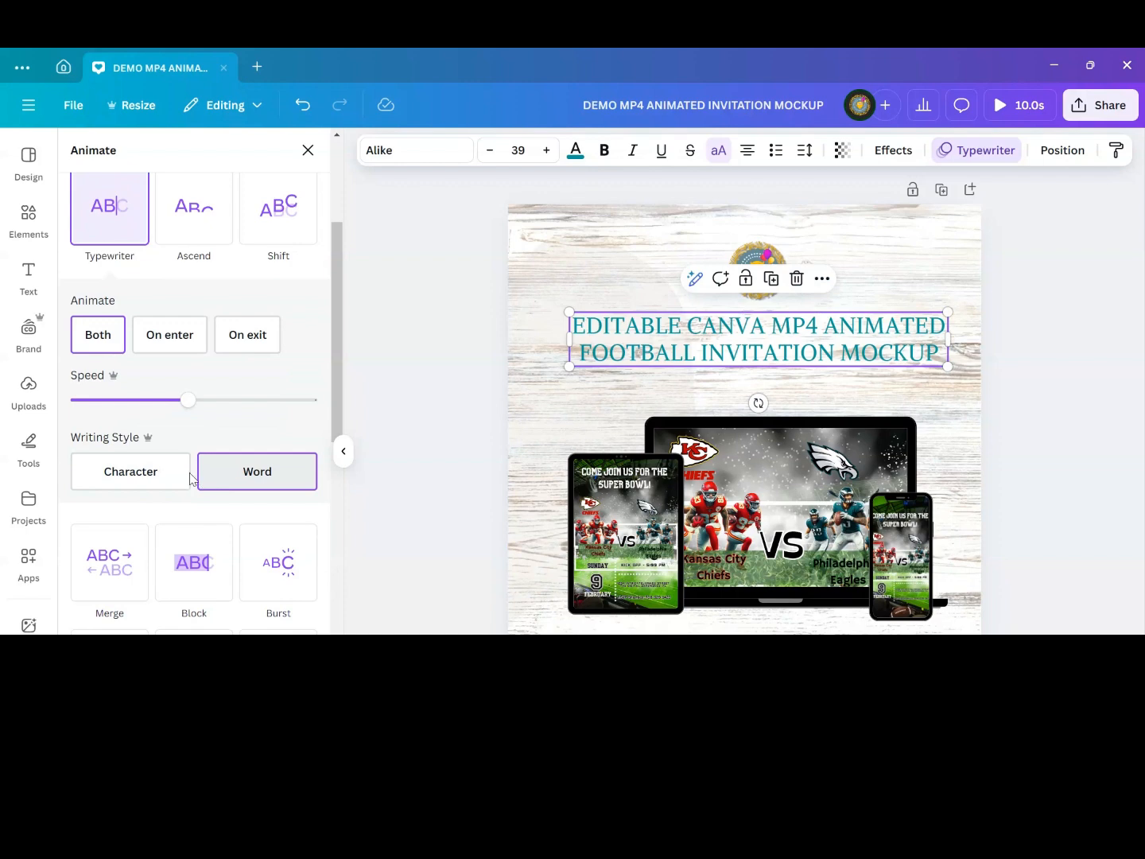
click(162, 478)
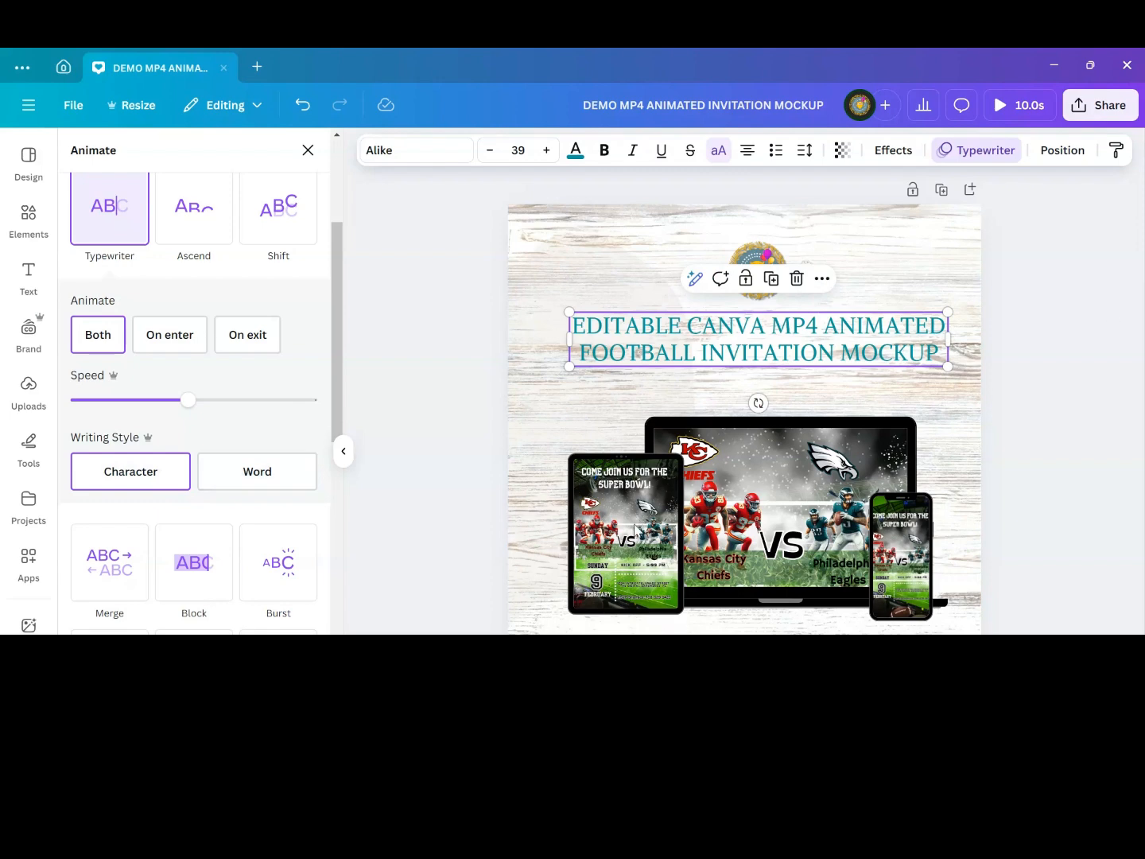
Try the Tectonic animation on the tablet mockup, and replace it with Drift
click(636, 526)
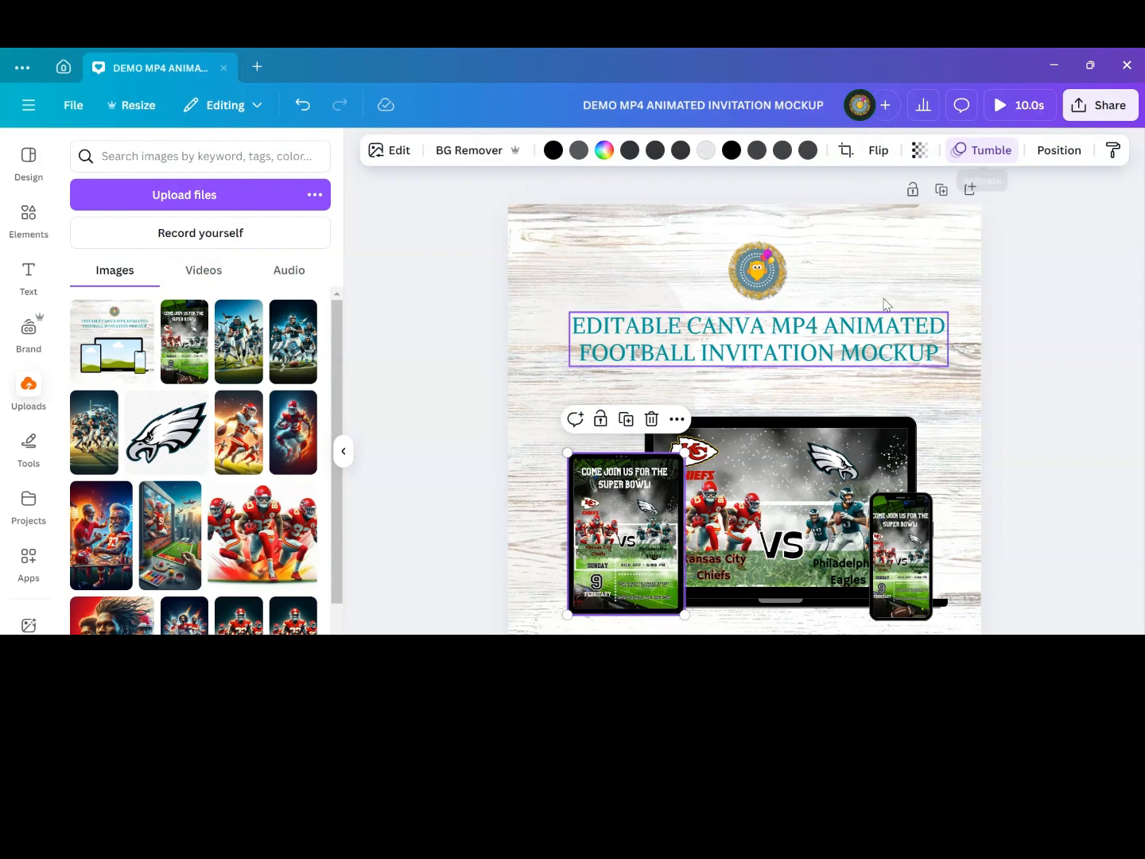
click(1004, 150)
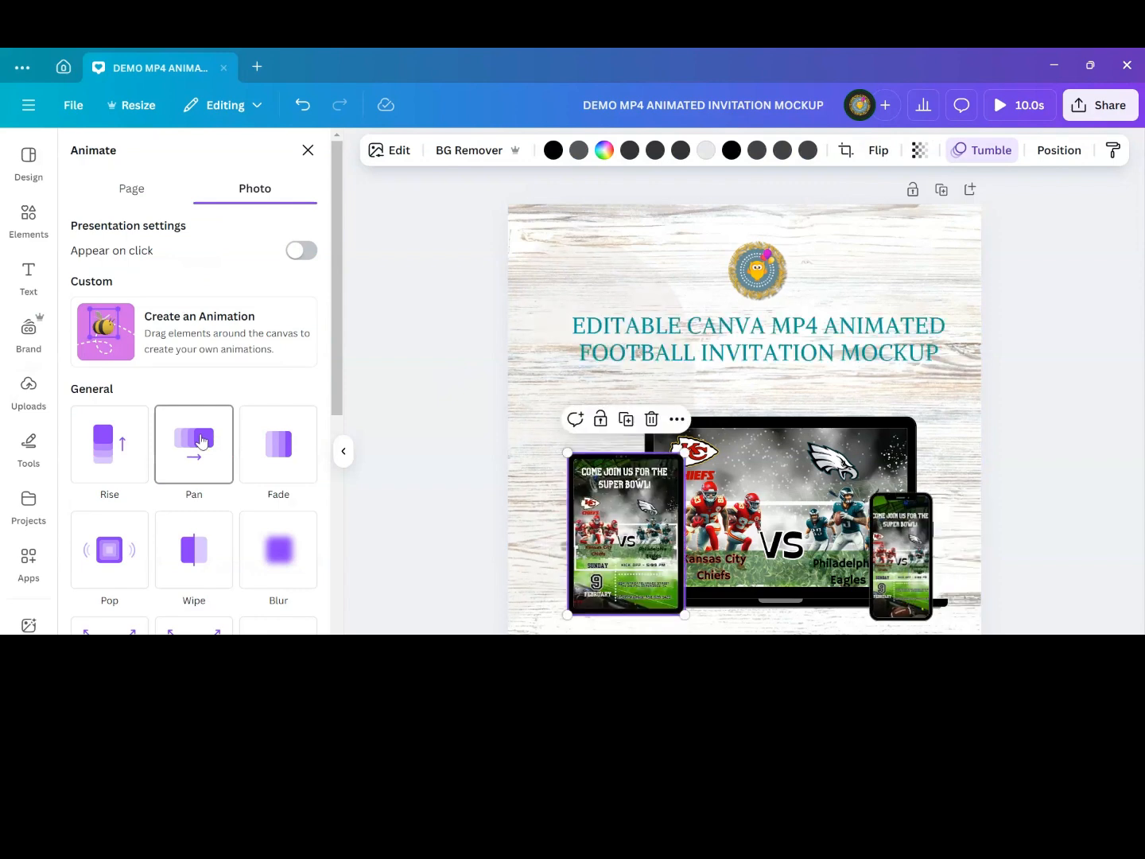
scroll(271, 391, down, 1)
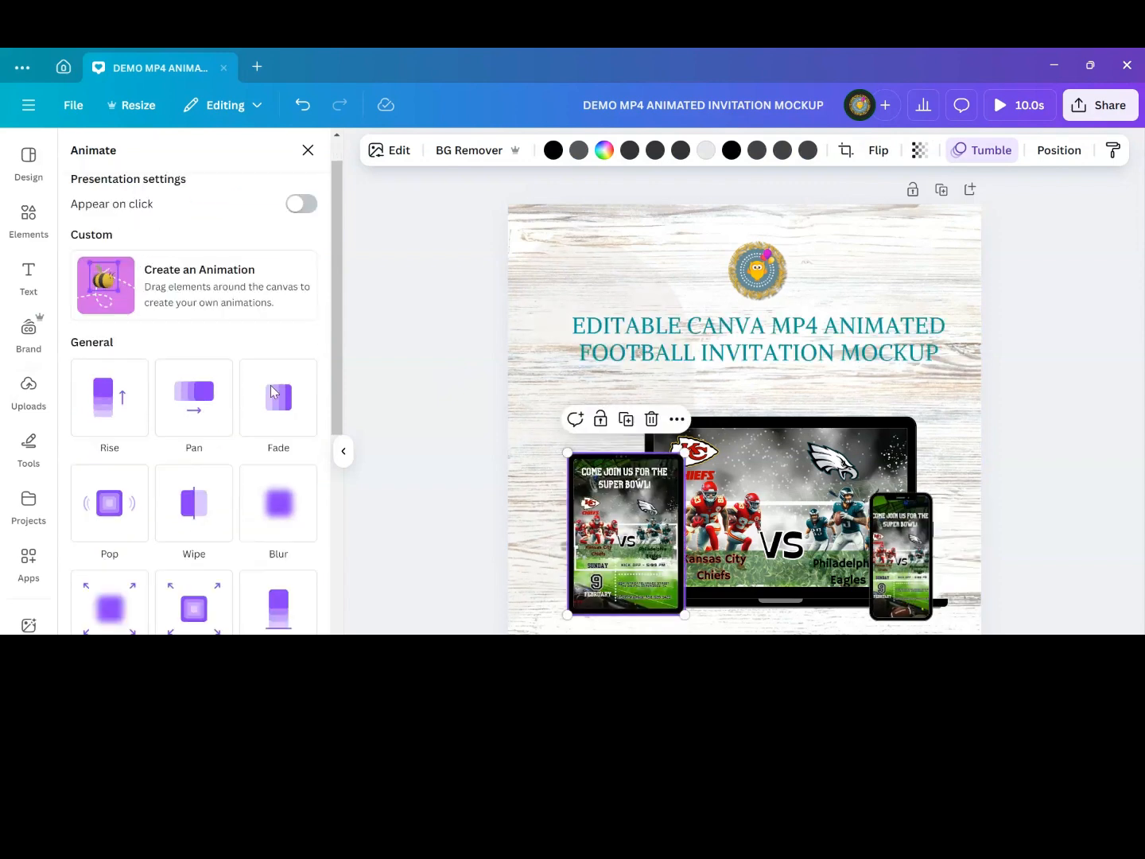
scroll(271, 390, down, 2)
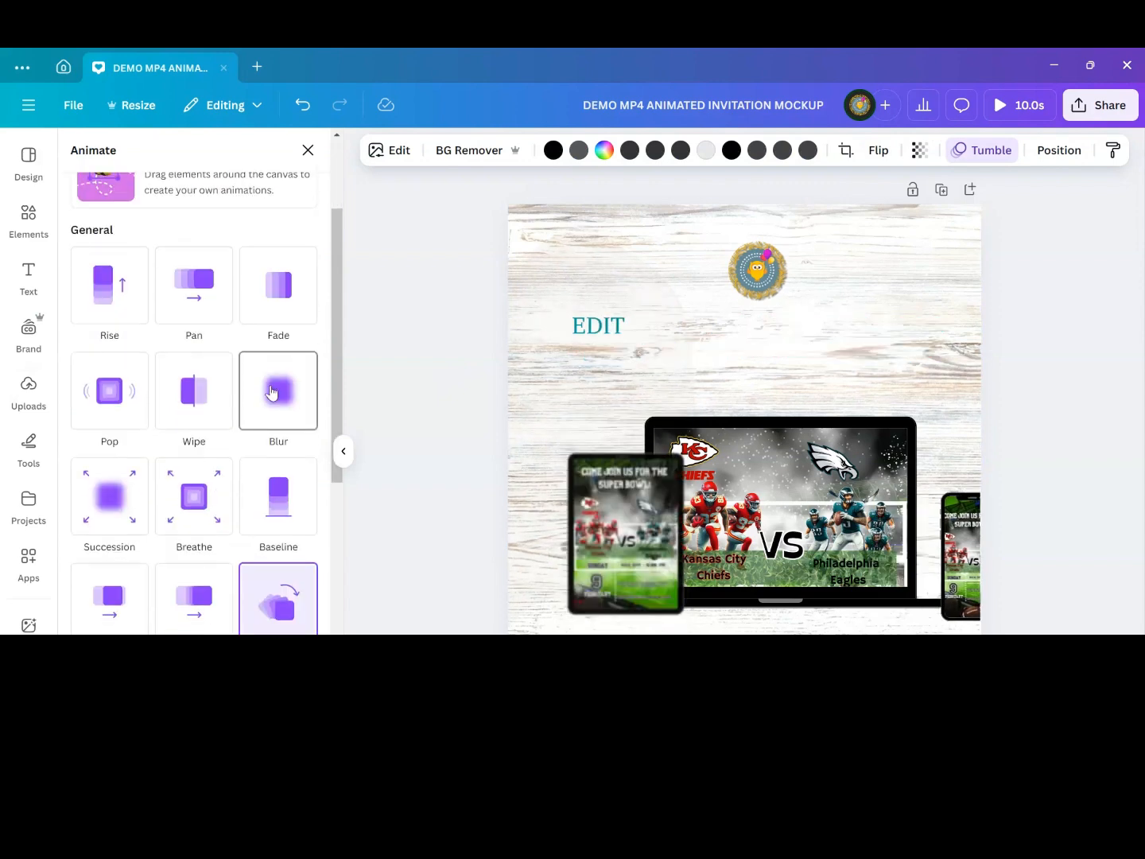
scroll(271, 391, down, 2)
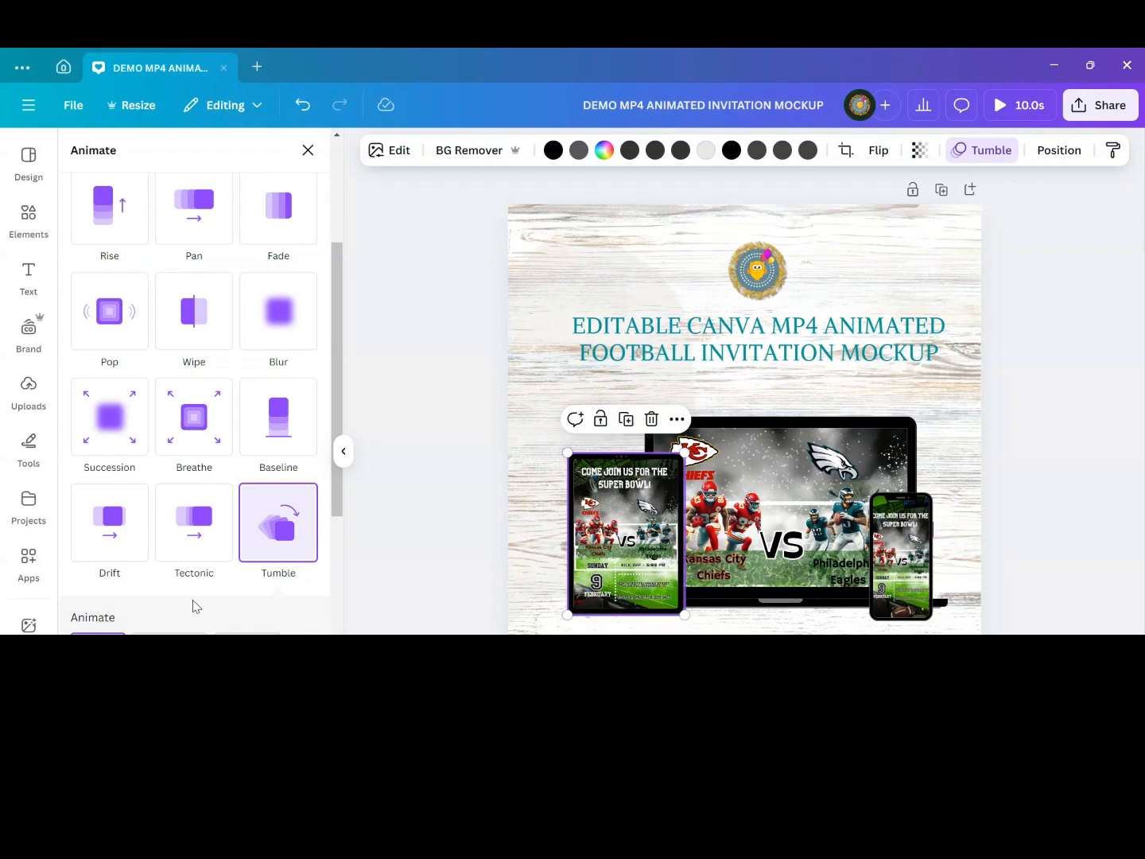
scroll(190, 605, down, 2)
click(119, 574)
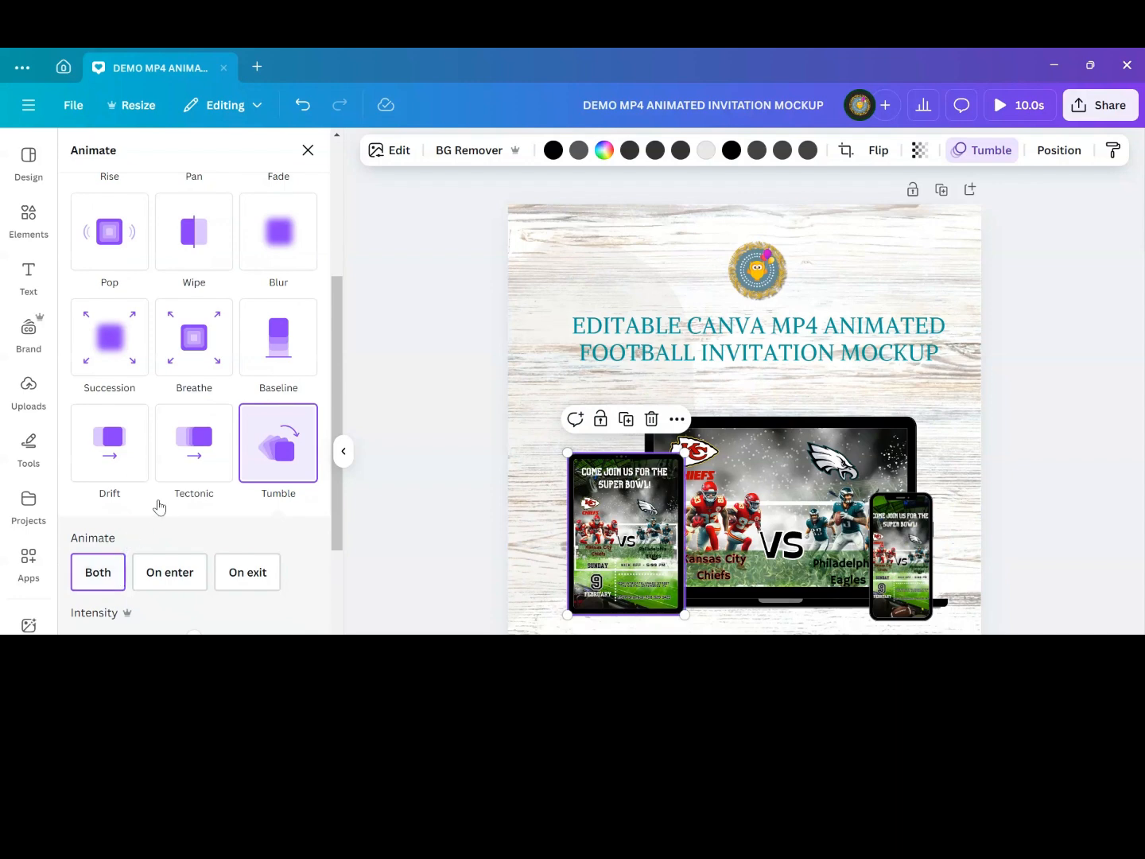
scroll(158, 506, up, 2)
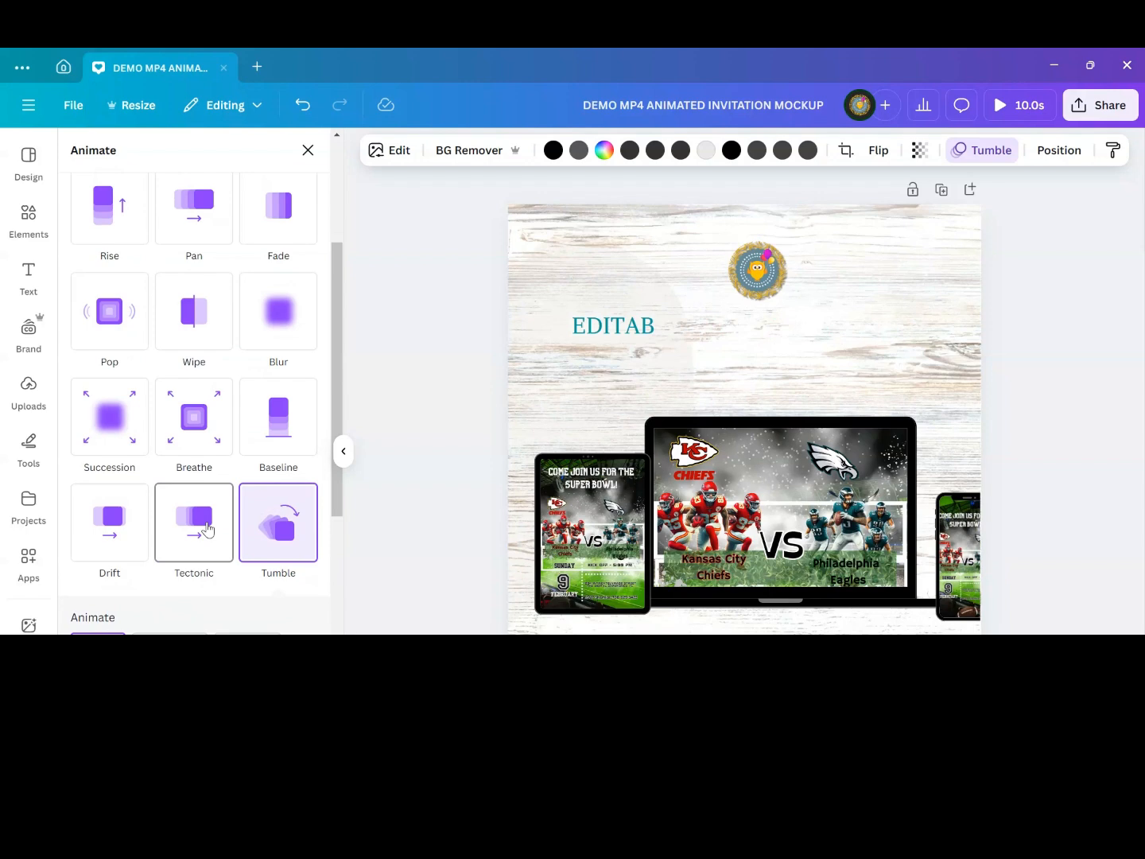
click(205, 530)
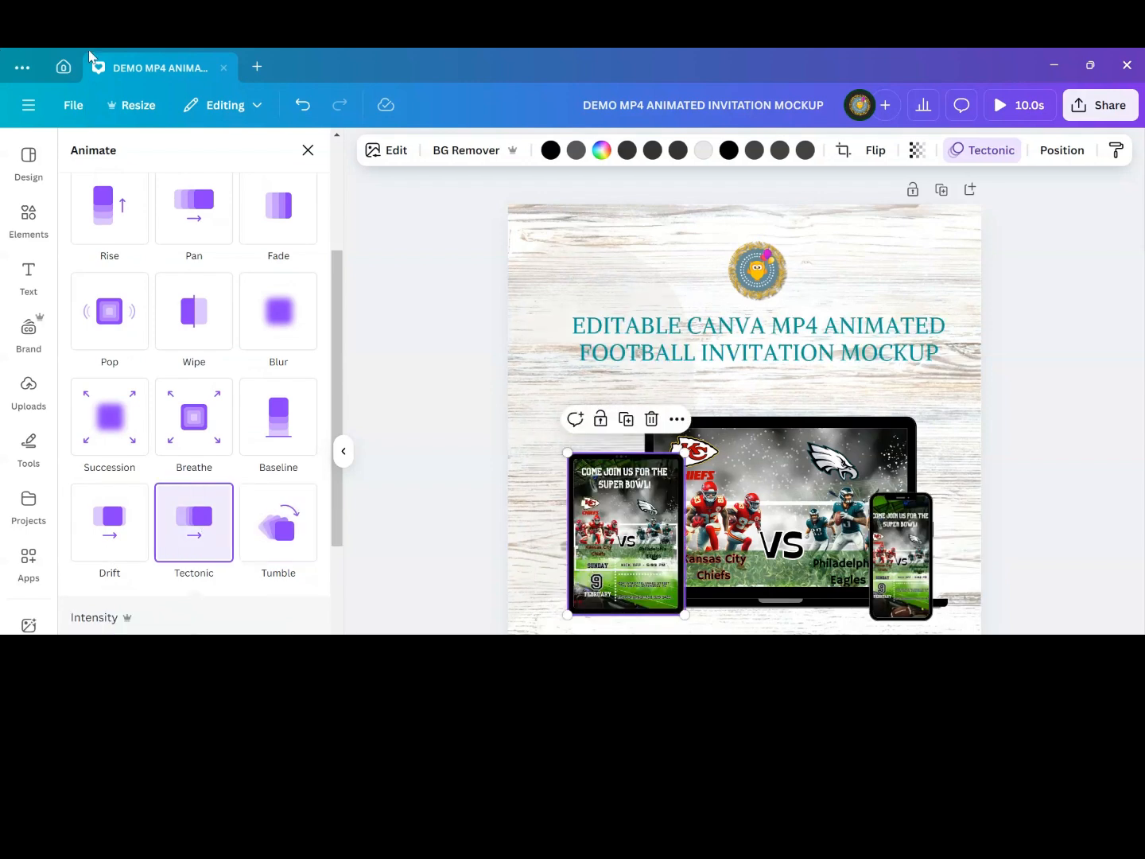
click(119, 532)
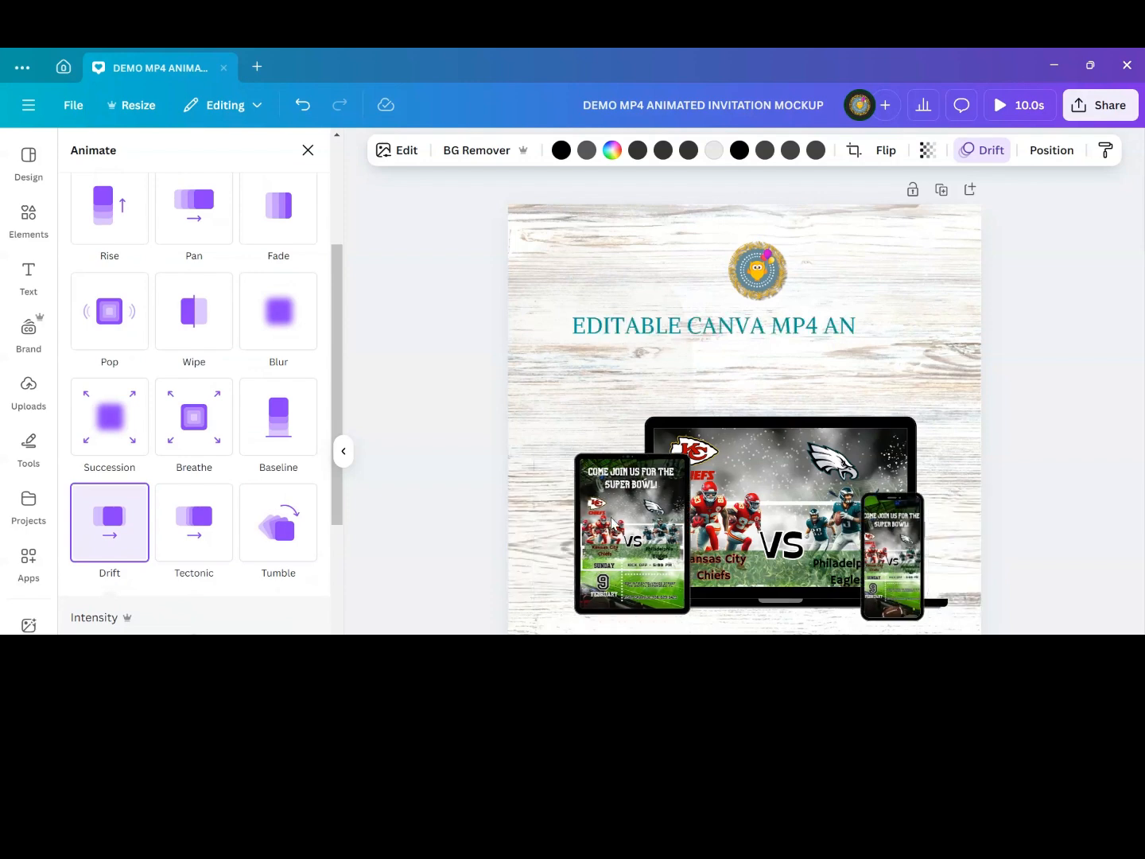
Try the Baseline and Breathe animations on the tablet mockup, and replace them with Tumble applied on both enter and exit
click(280, 419)
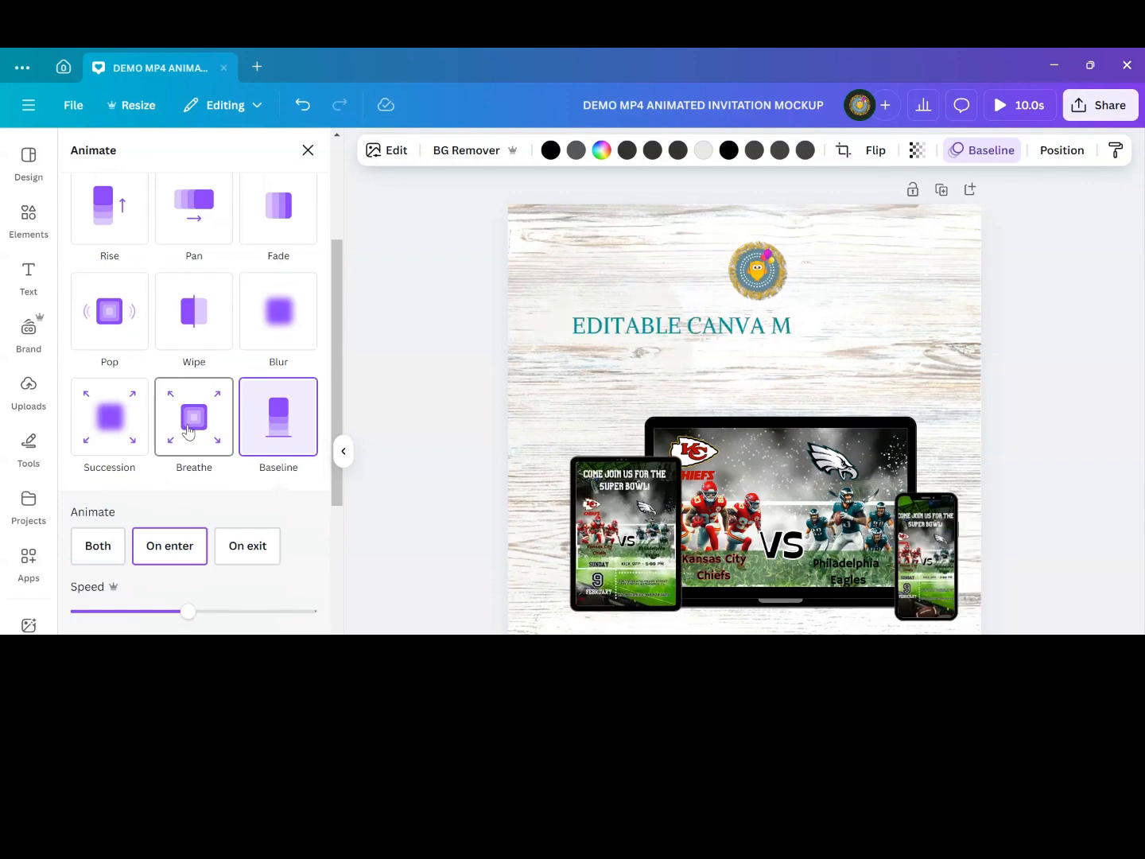
click(188, 432)
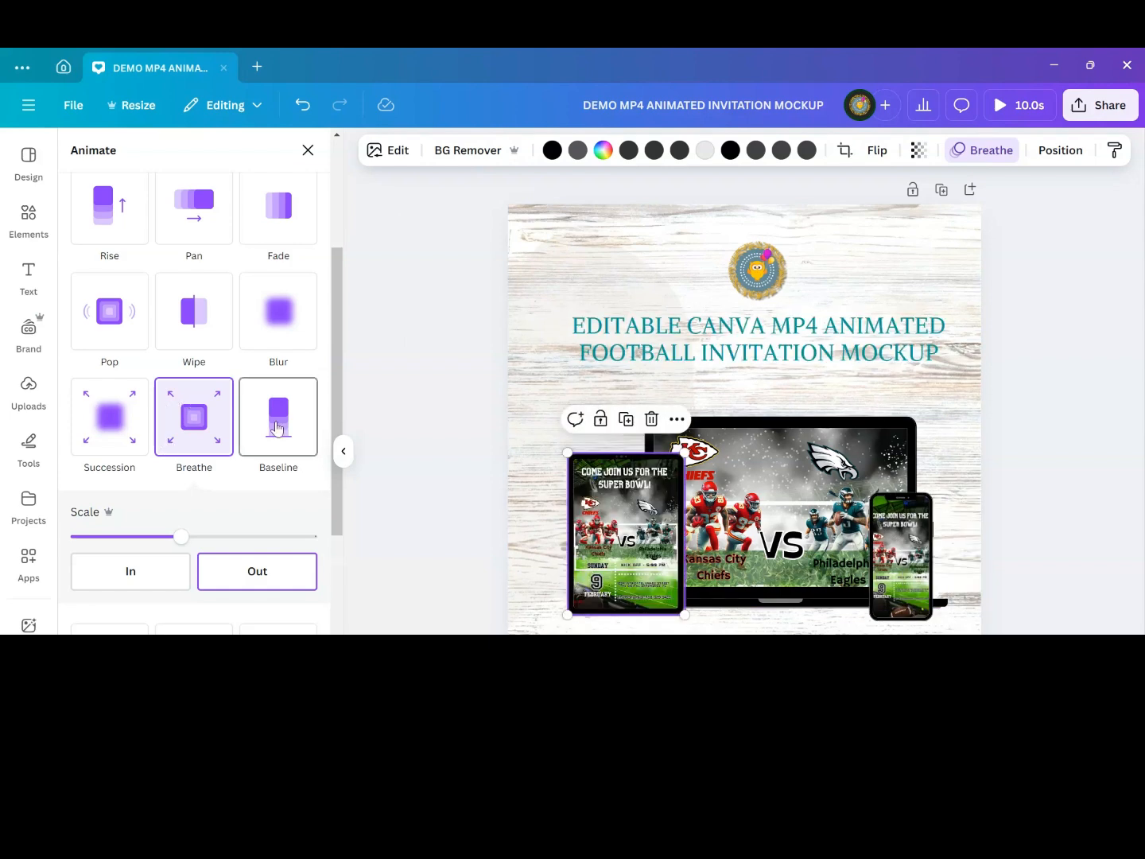
scroll(277, 430, down, 3)
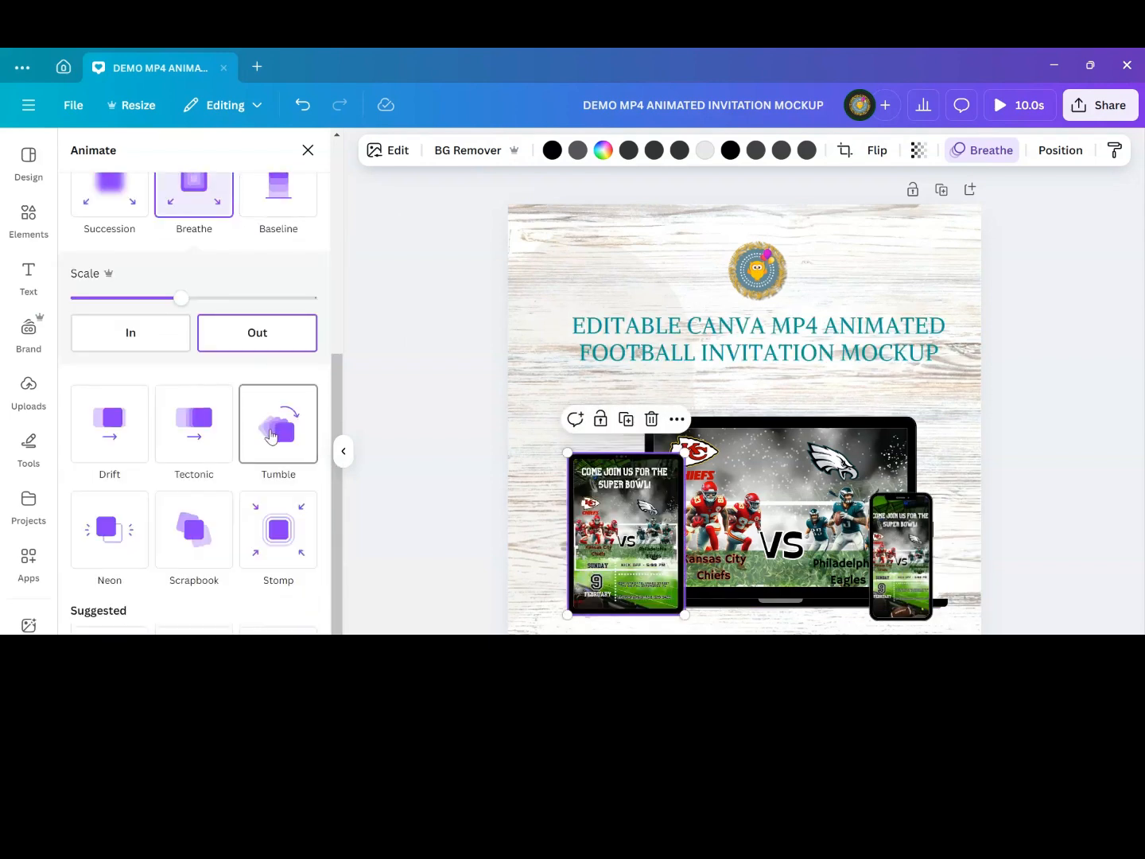
click(296, 434)
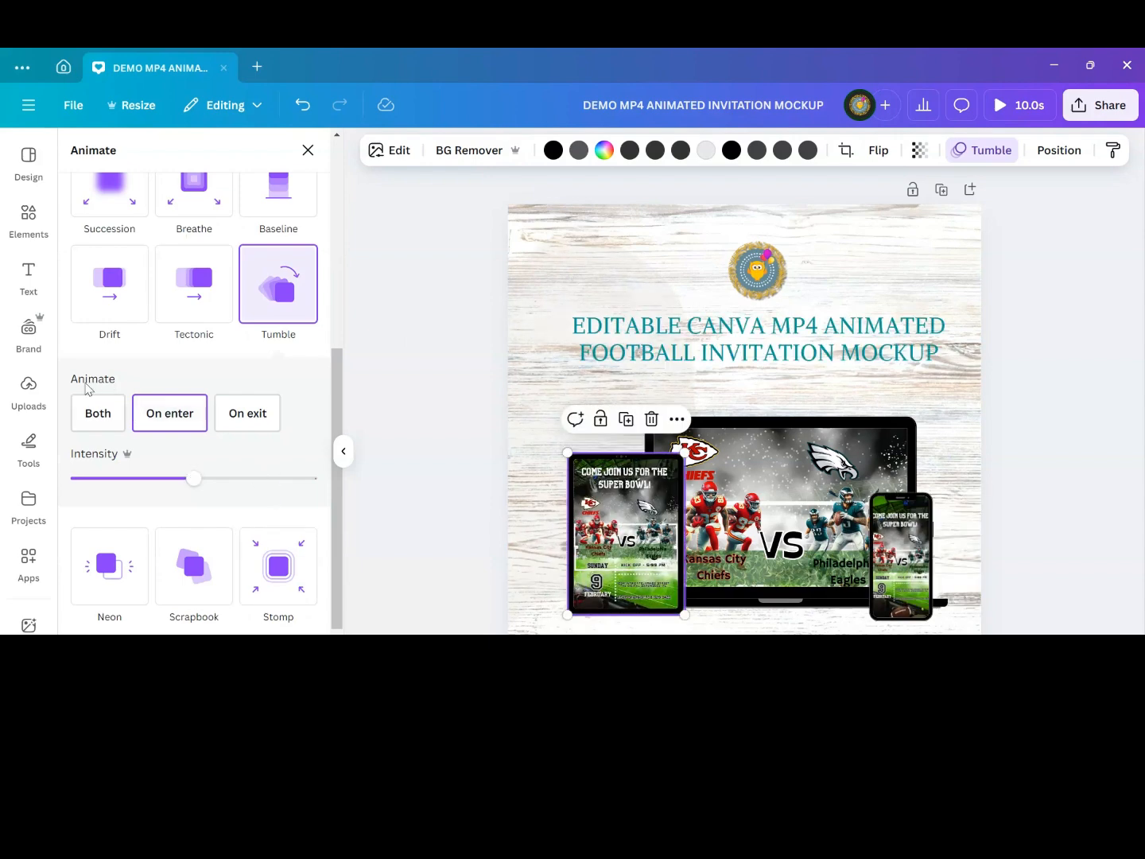
click(173, 427)
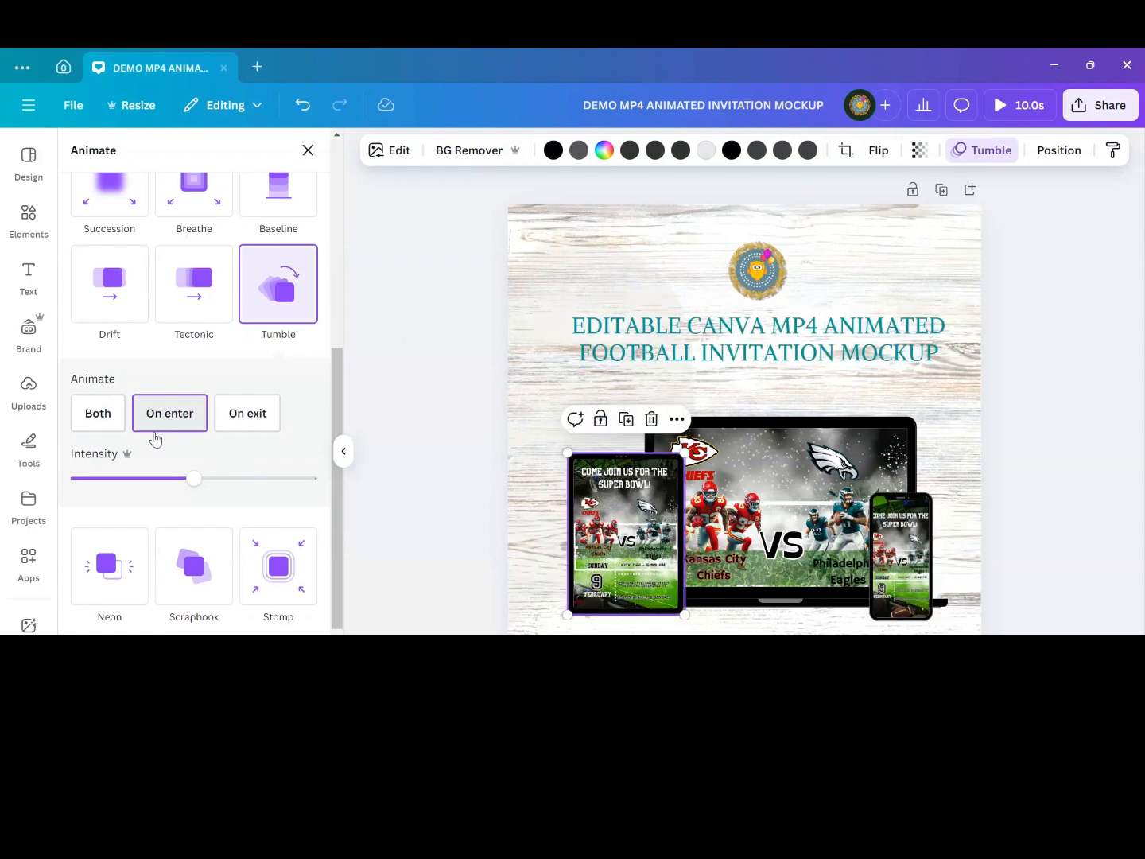
click(247, 413)
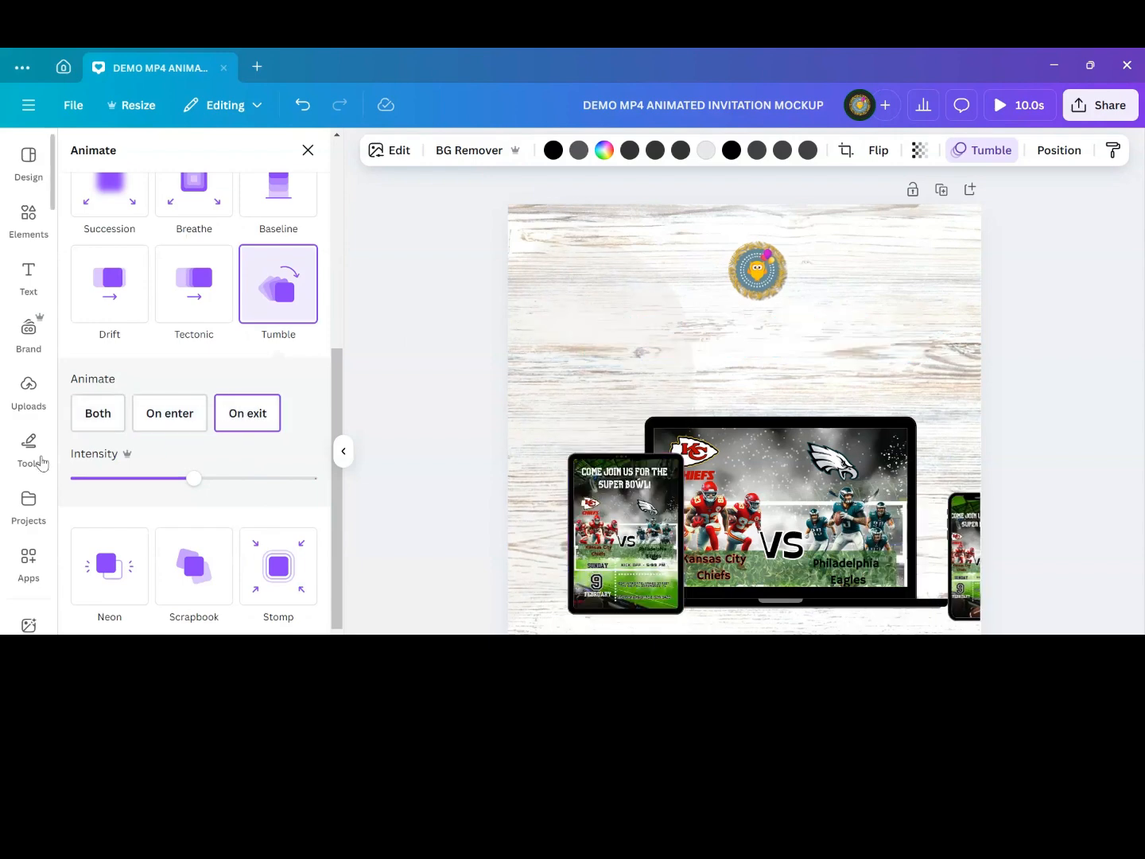
click(114, 415)
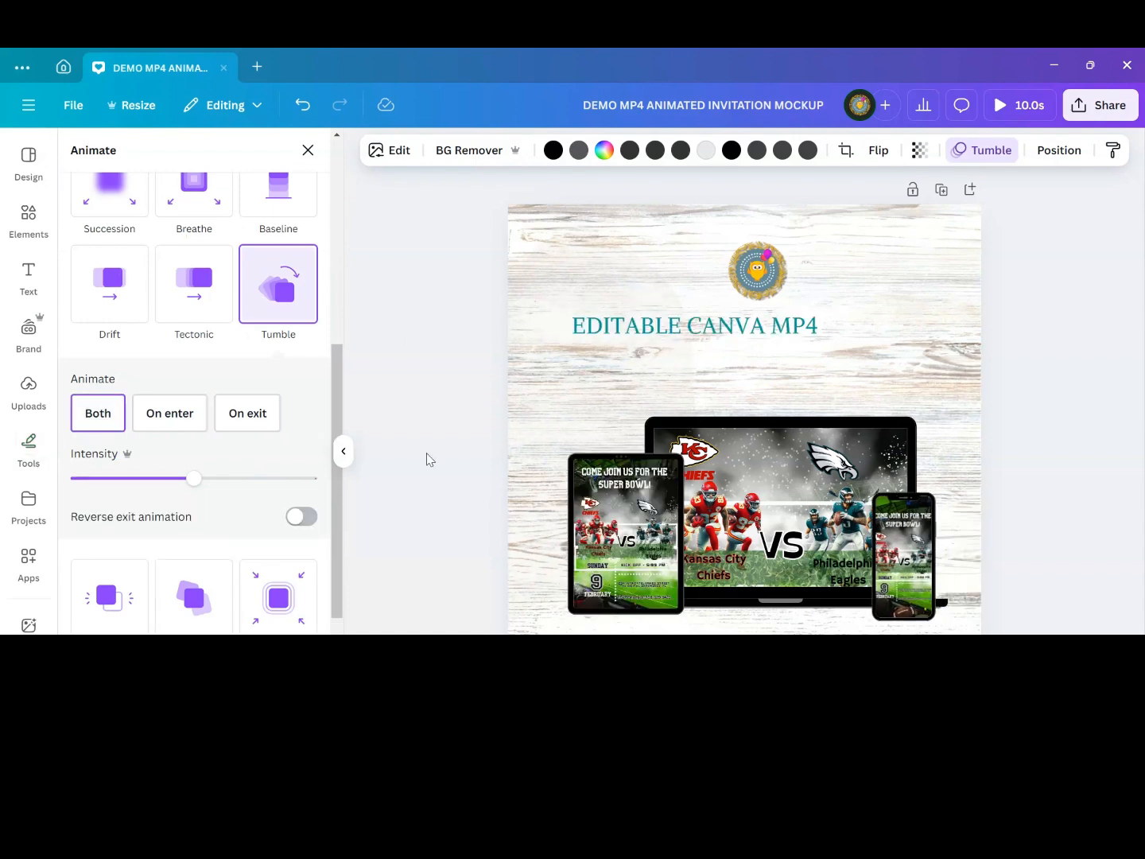
key(Escape)
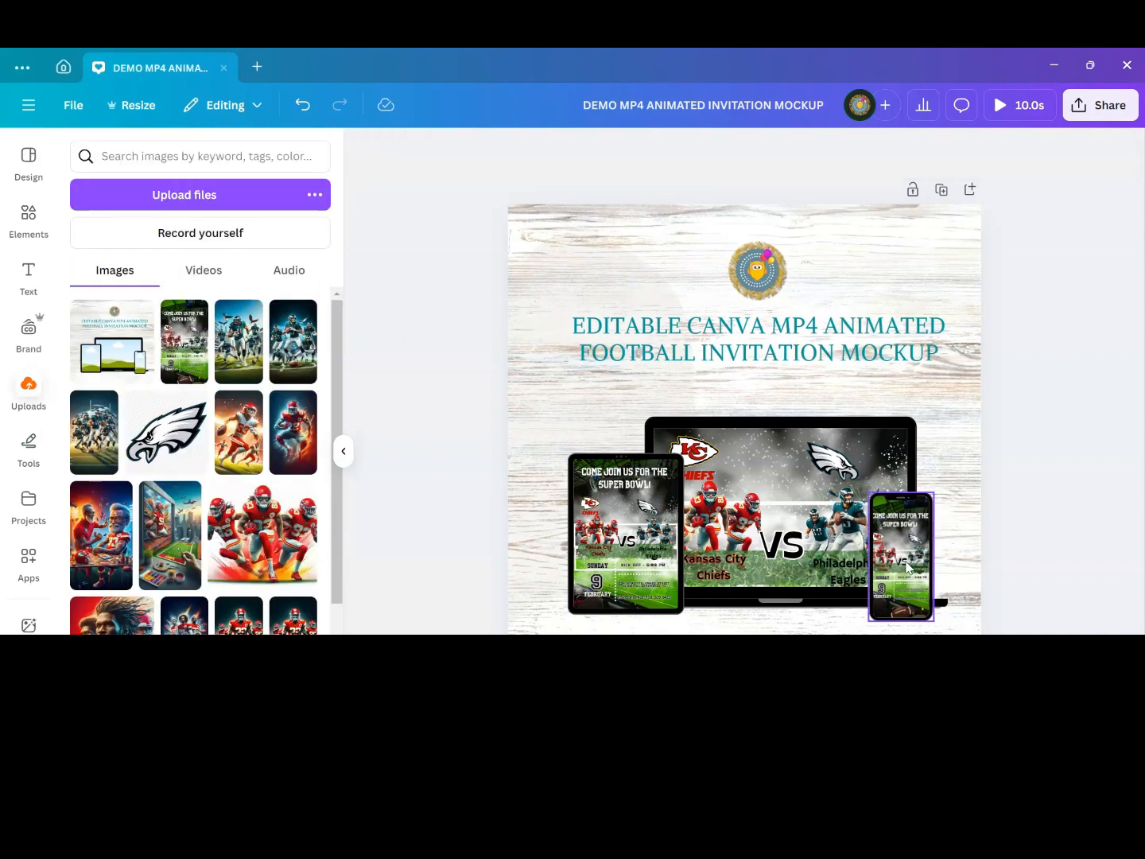
Set the direction of the phone mockup's Drift animation to upward
click(924, 553)
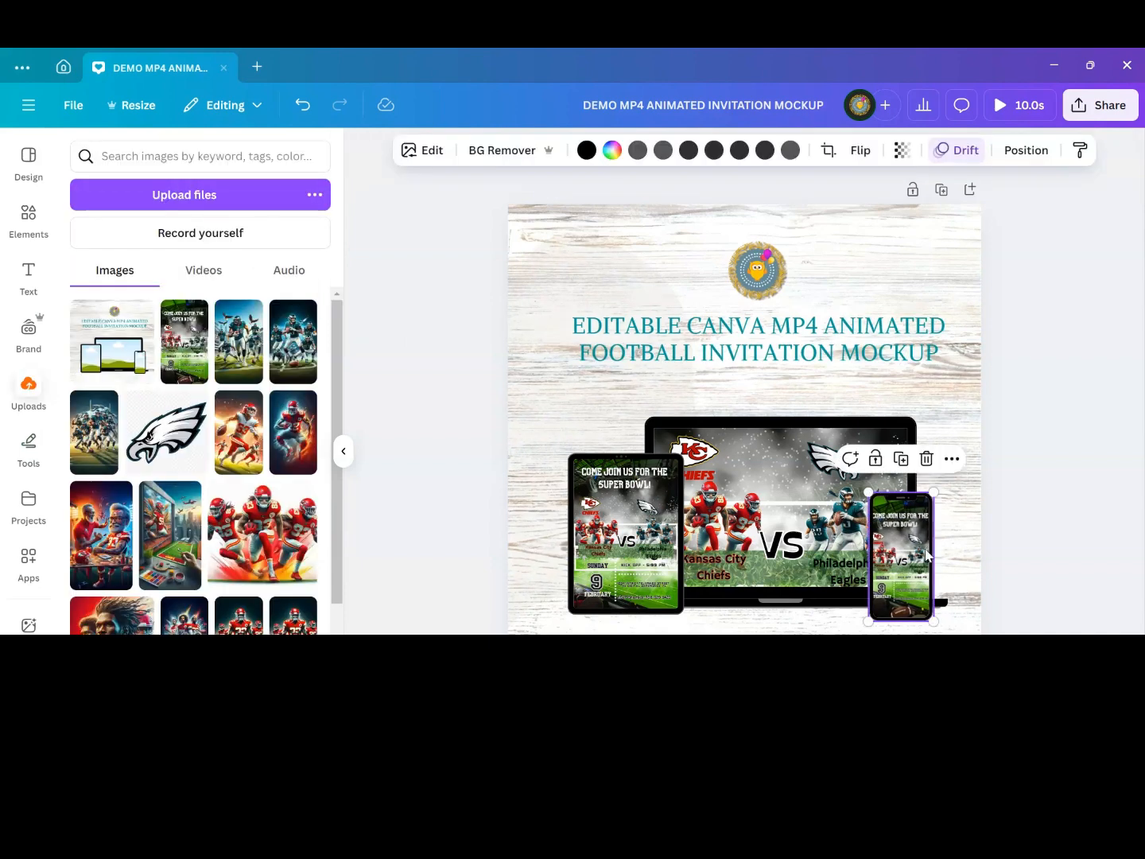
click(968, 151)
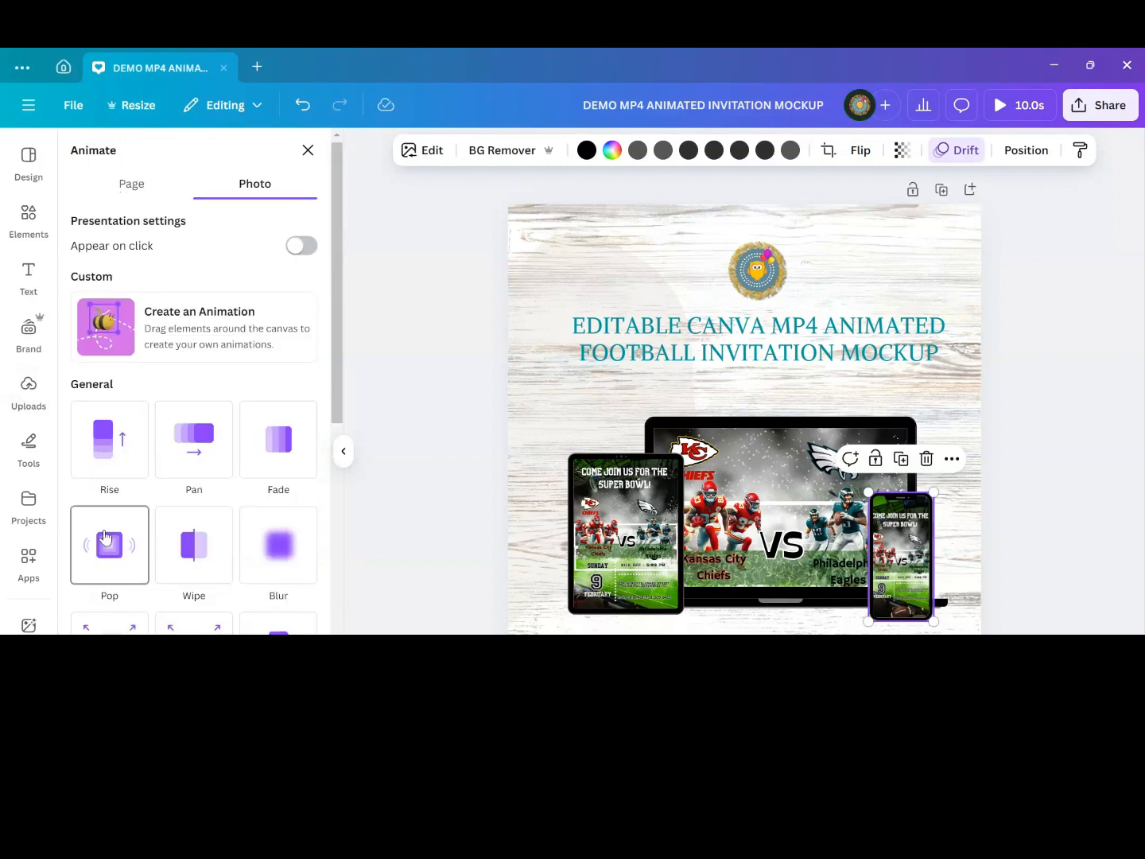
scroll(153, 524, down, 5)
scroll(153, 523, down, 1)
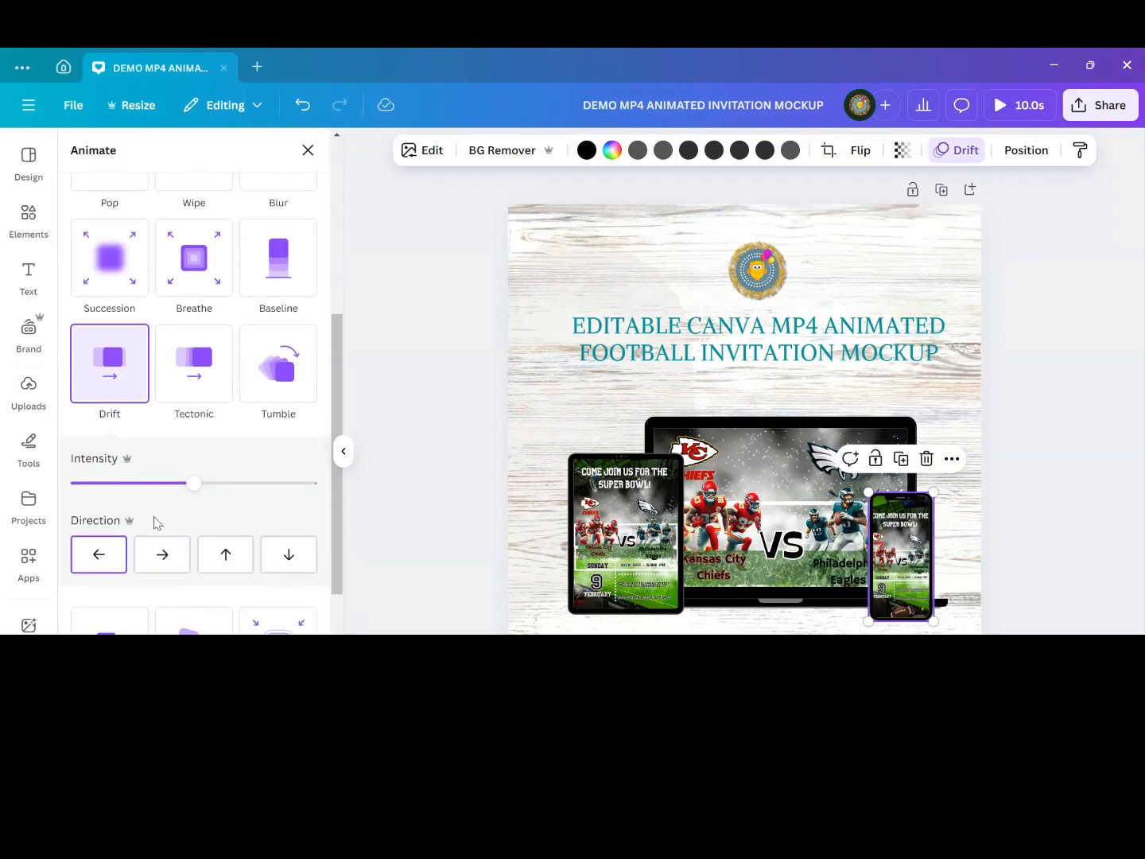
click(104, 558)
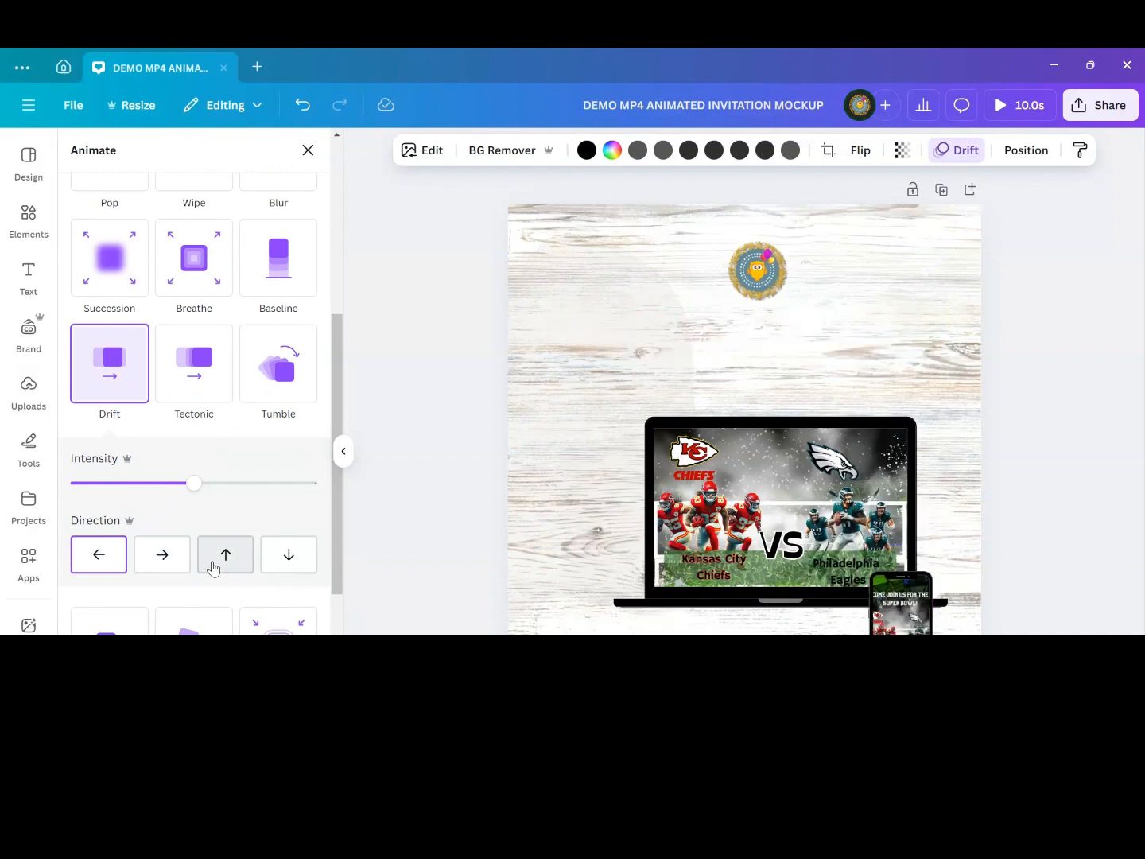
click(213, 564)
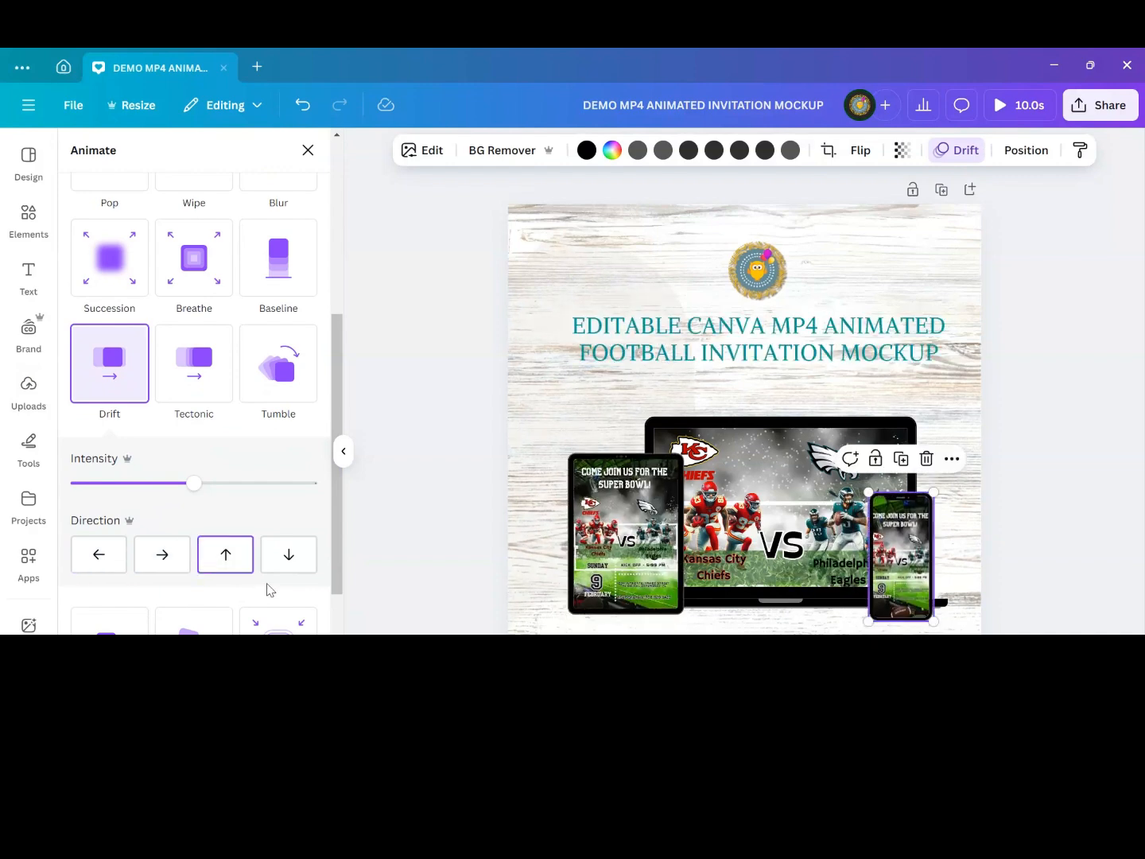
Deselect the phone mockup and play a full preview of the animated design
click(1024, 418)
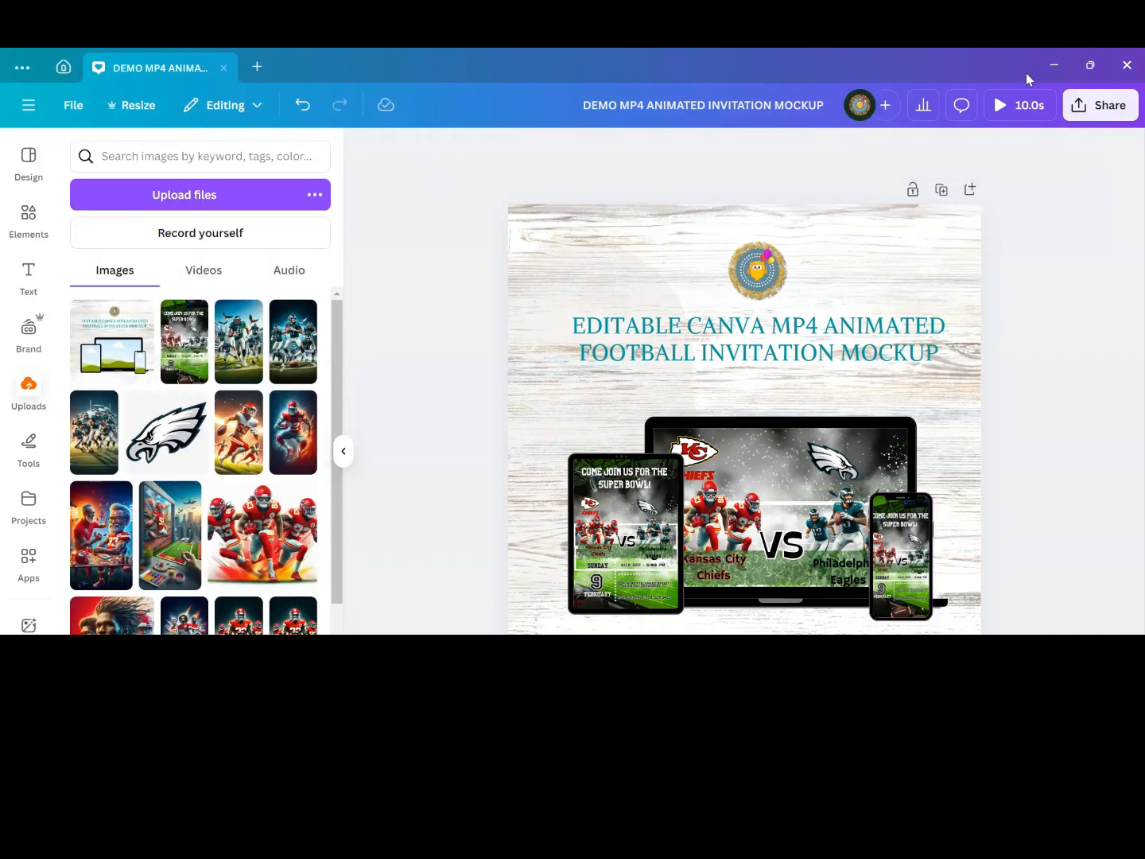
click(1013, 107)
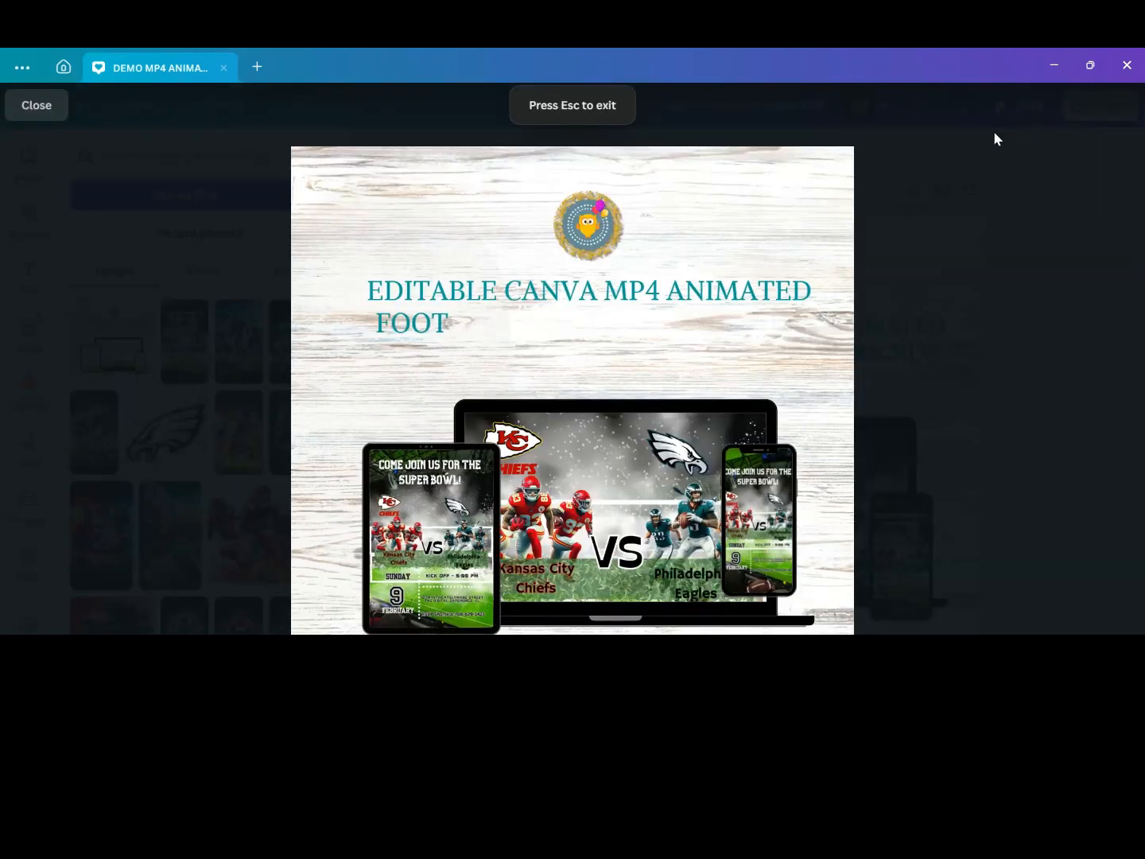
click(36, 116)
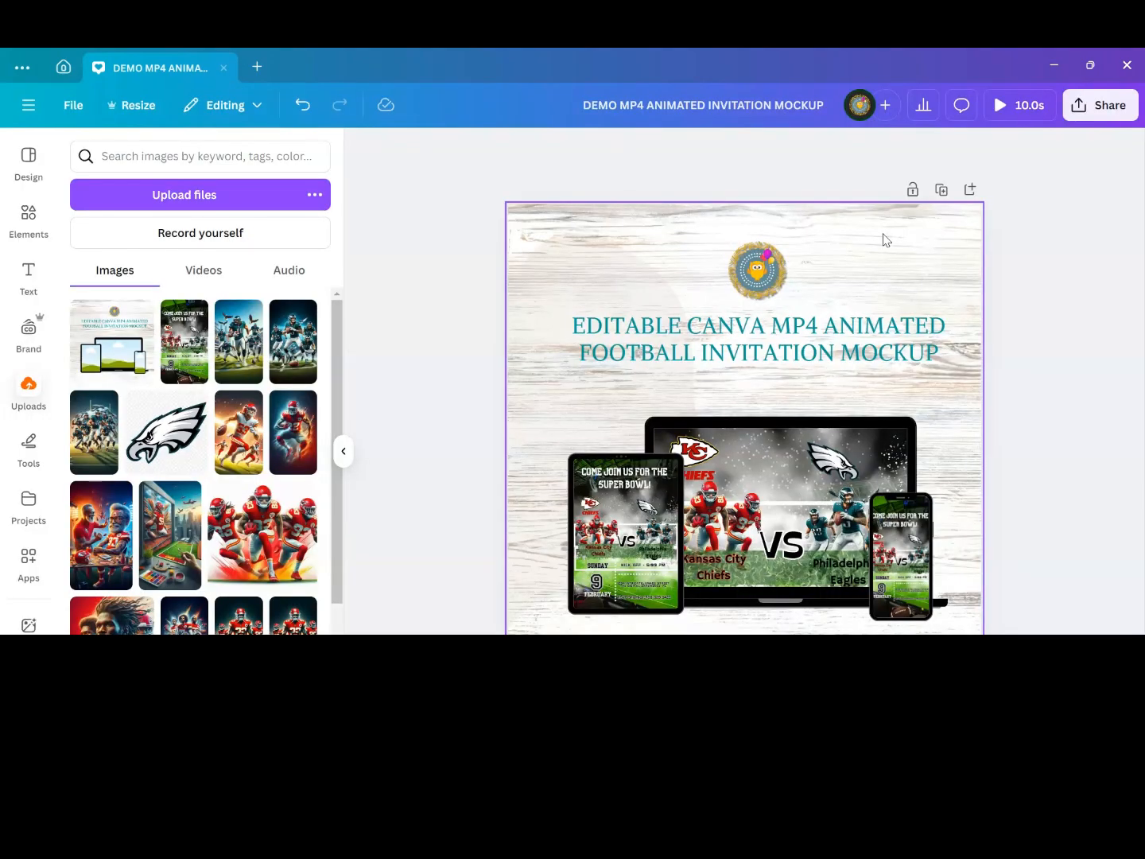
Try PNG as the download file type, set it back to MP4 Video, and dismiss the download options
click(1107, 106)
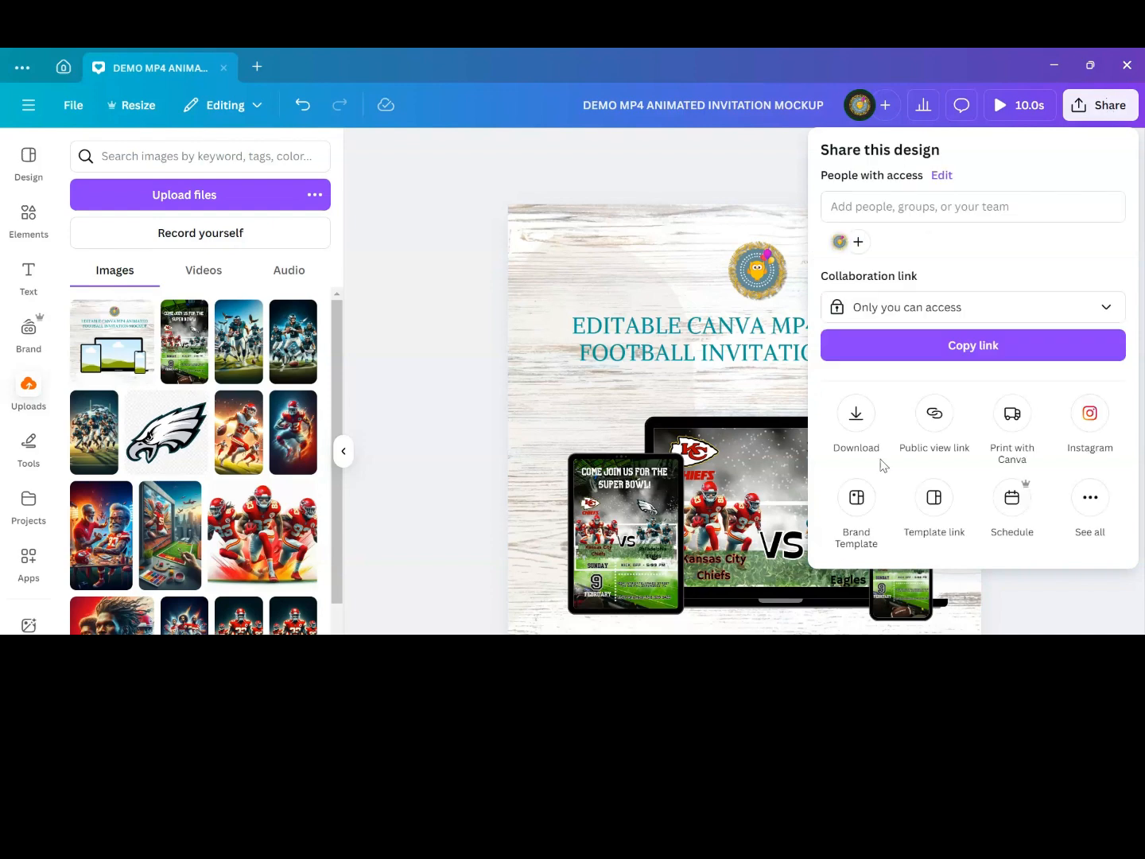
click(854, 428)
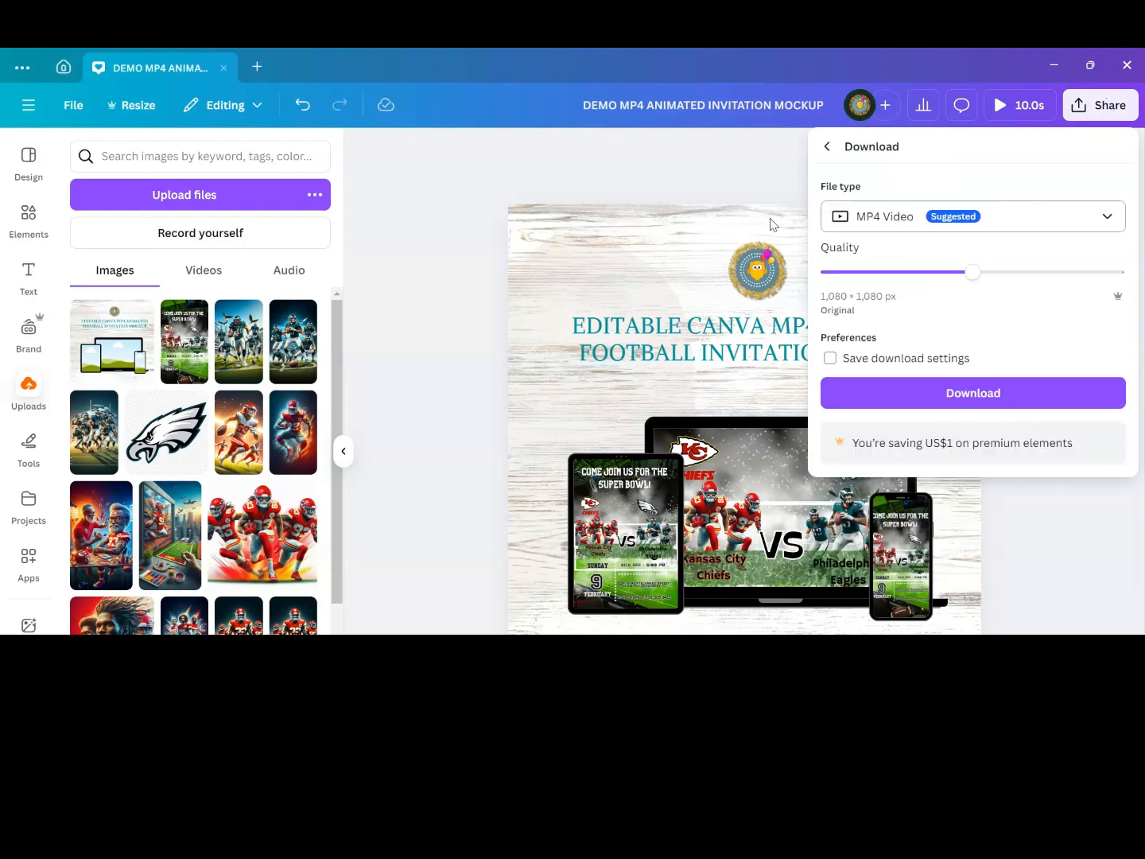
click(1071, 220)
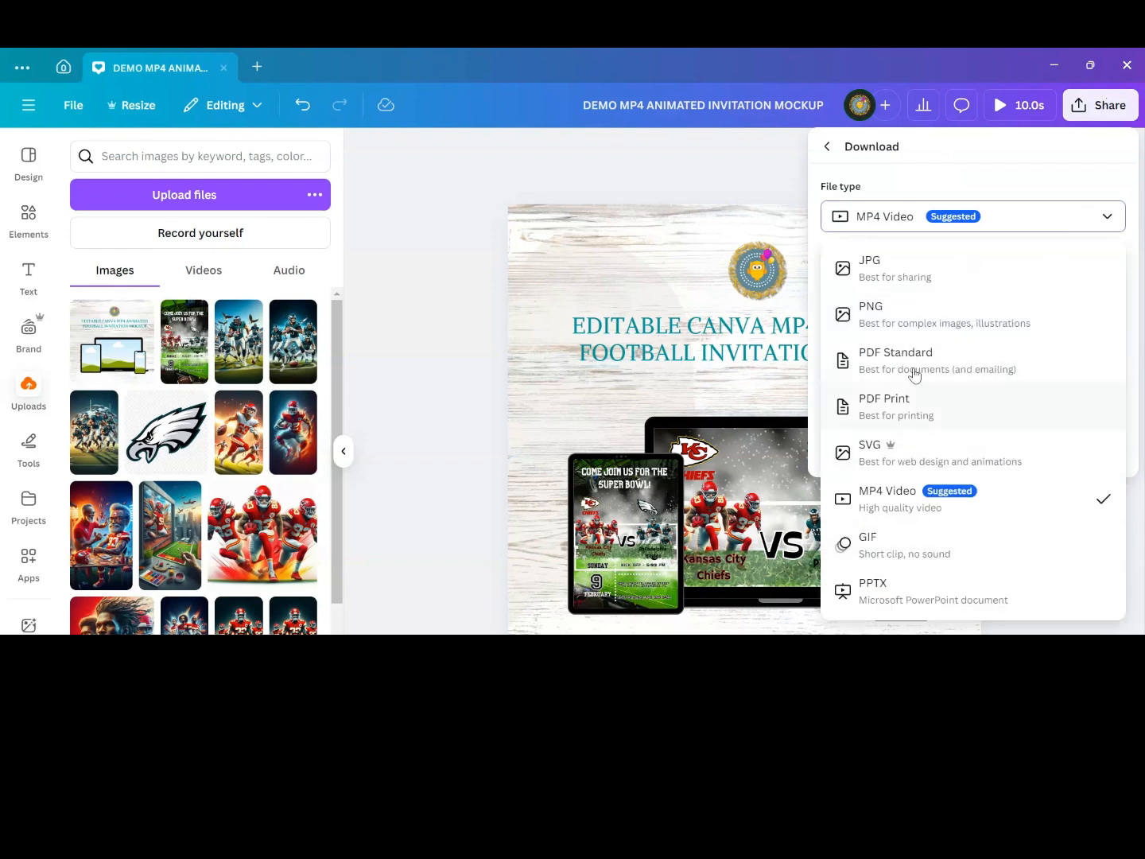
click(914, 333)
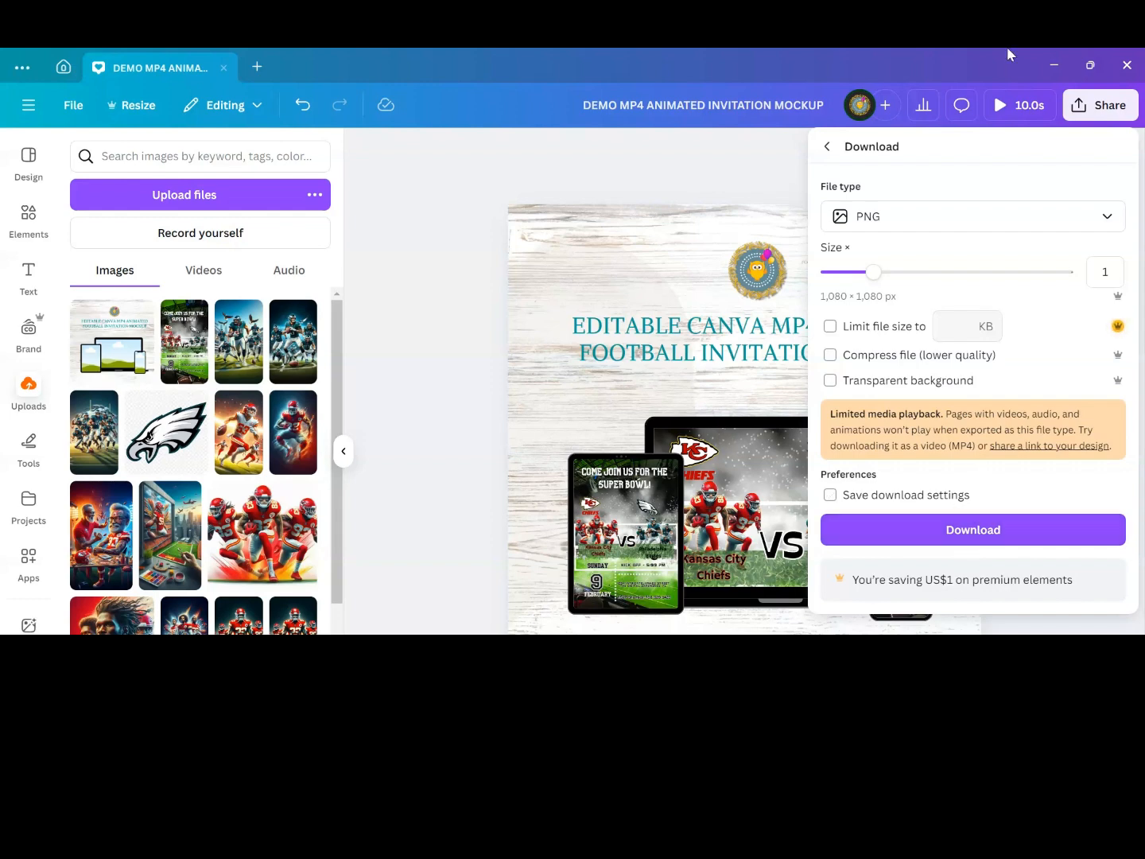
click(967, 219)
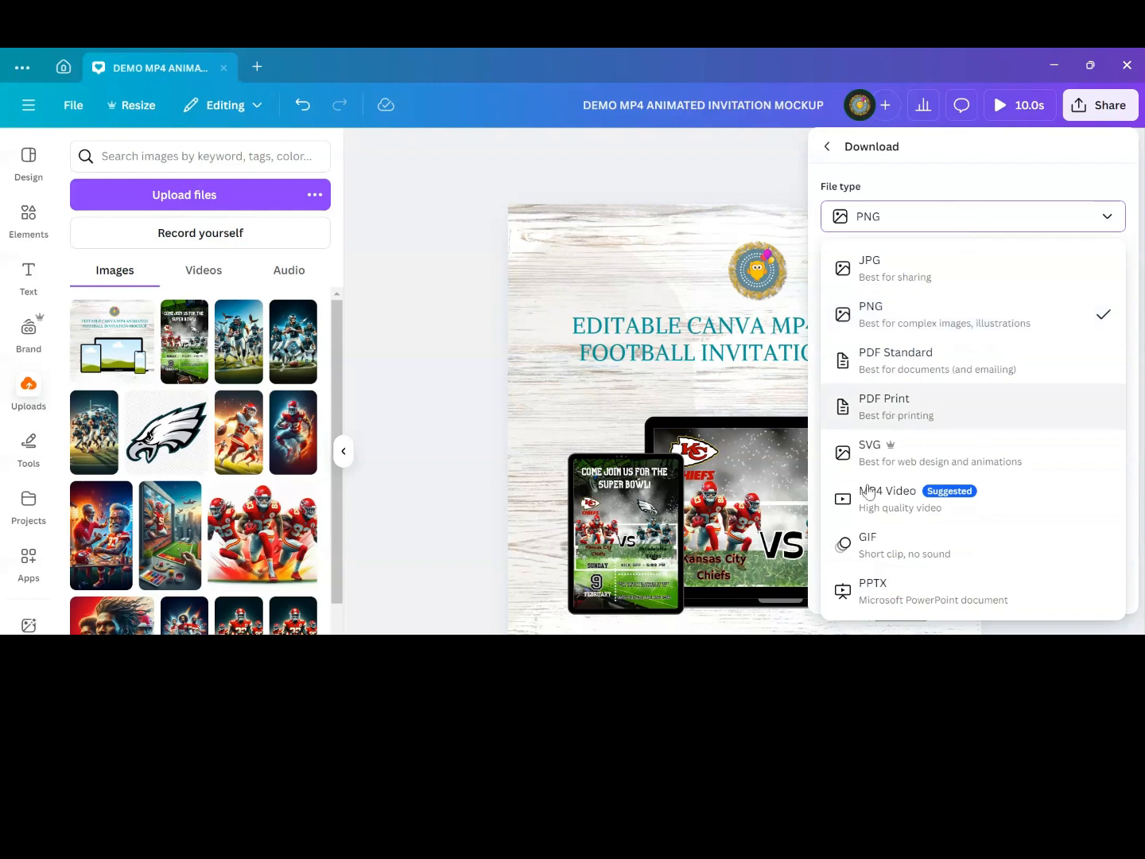
click(897, 498)
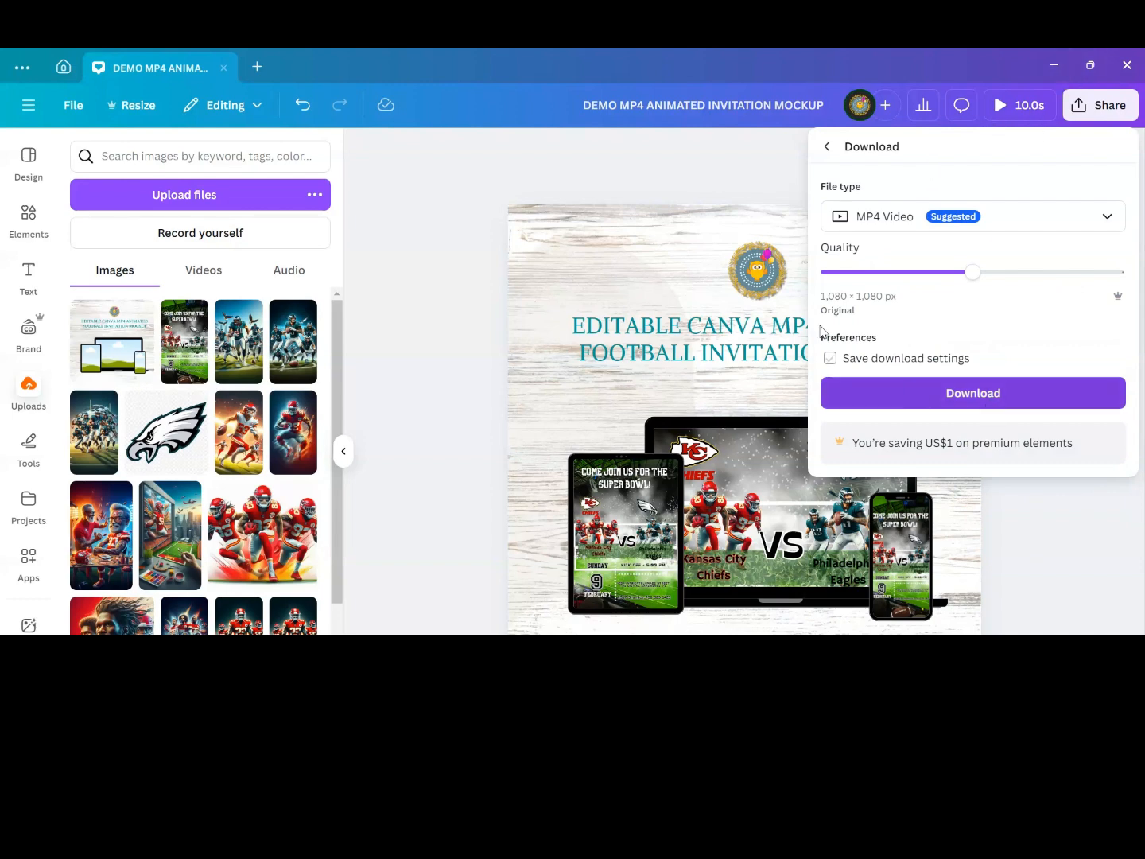
click(545, 179)
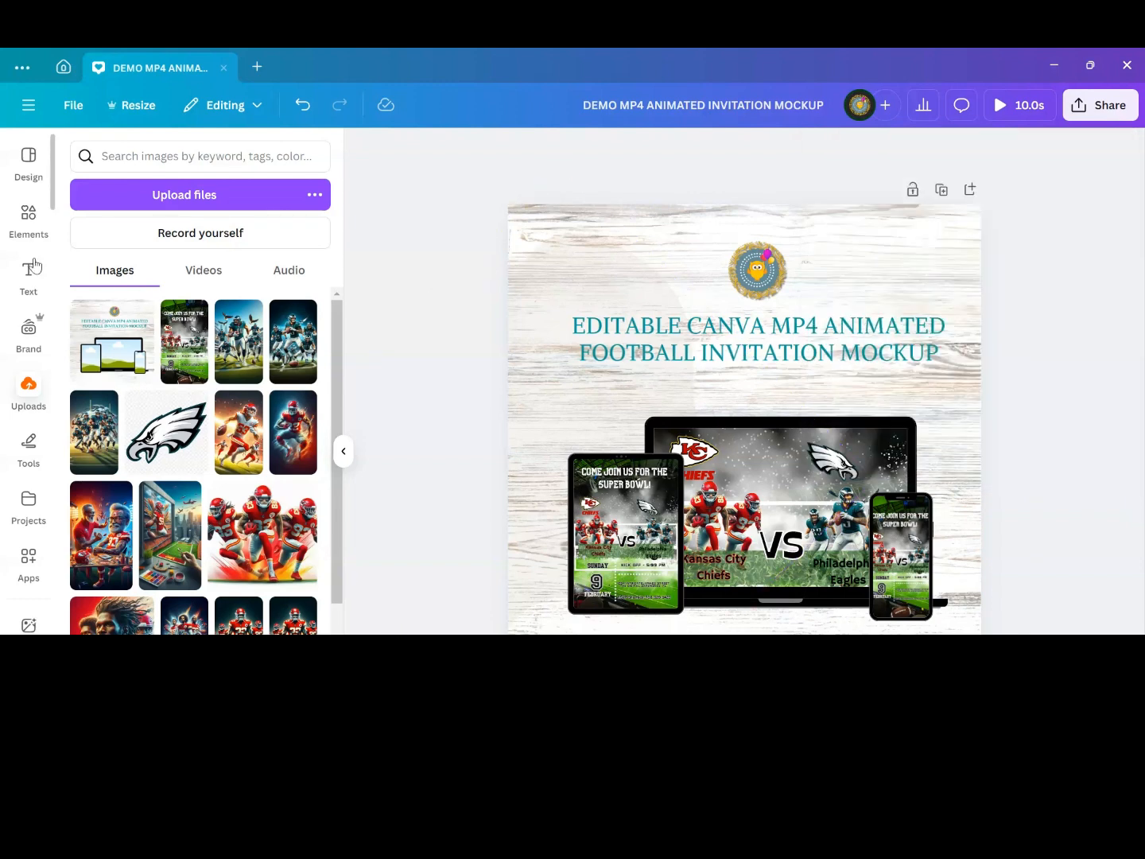
Search the uploaded images for FOOTBALL
click(153, 163)
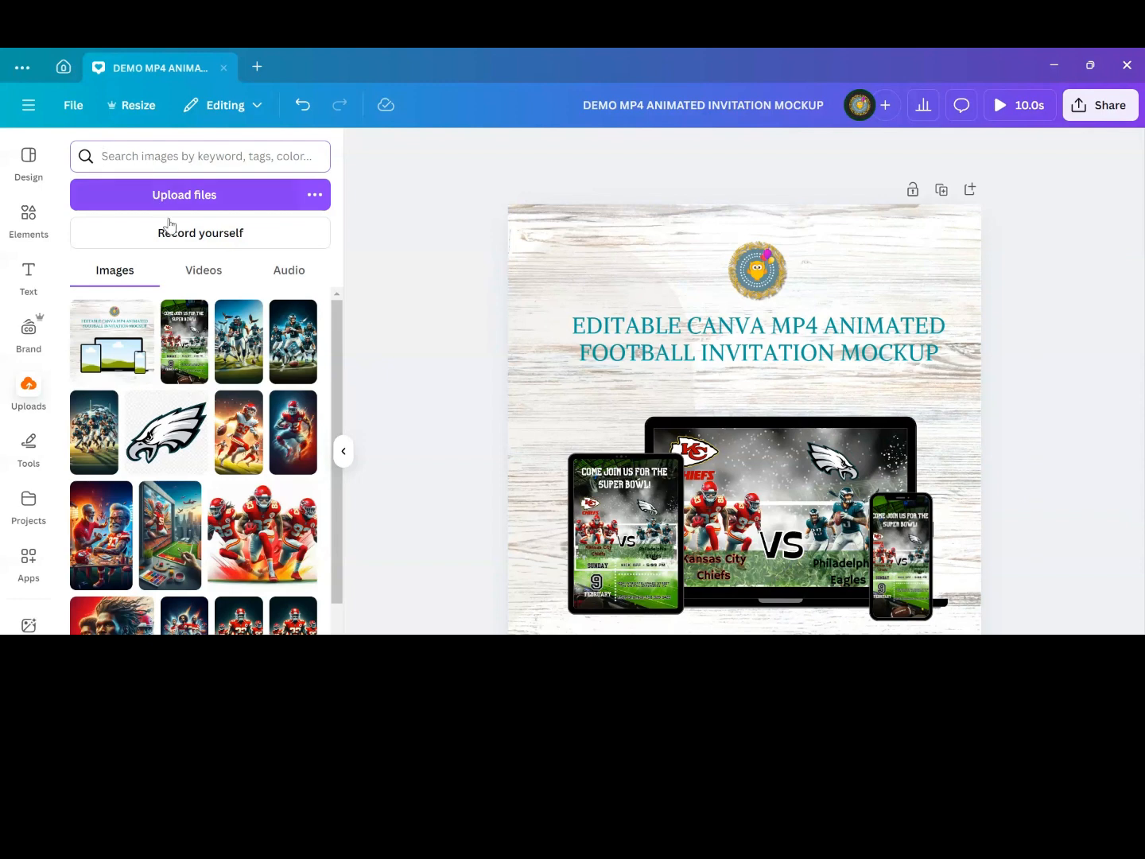
text(FOOTBALL)
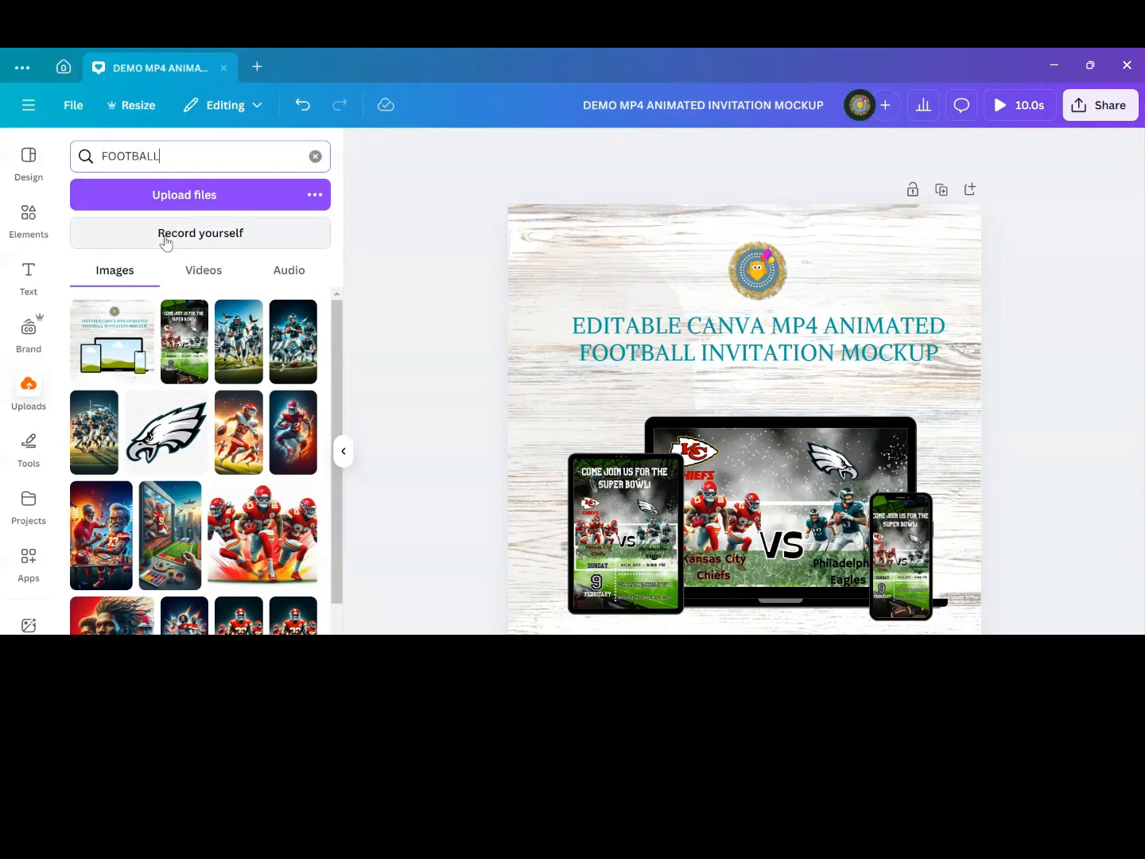
key(Return)
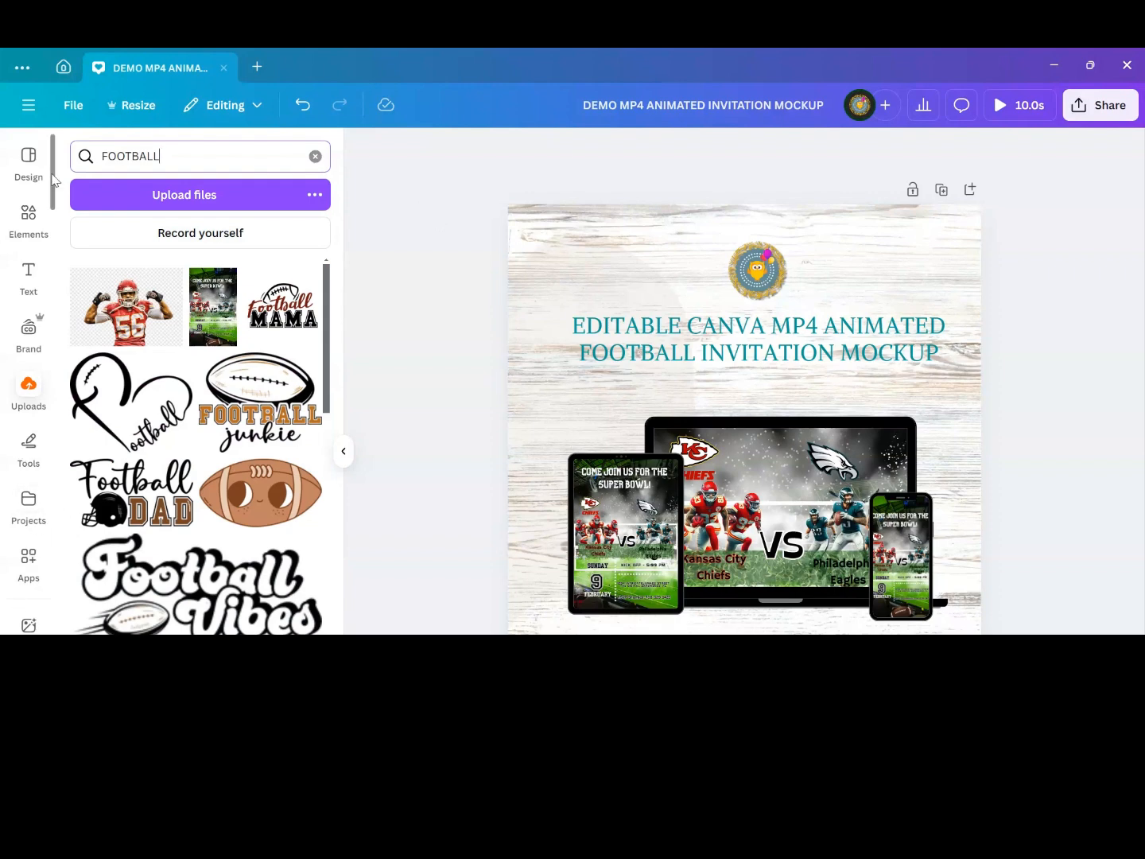
Search the elements library for FOOTBALL and limit the results to audio
click(19, 227)
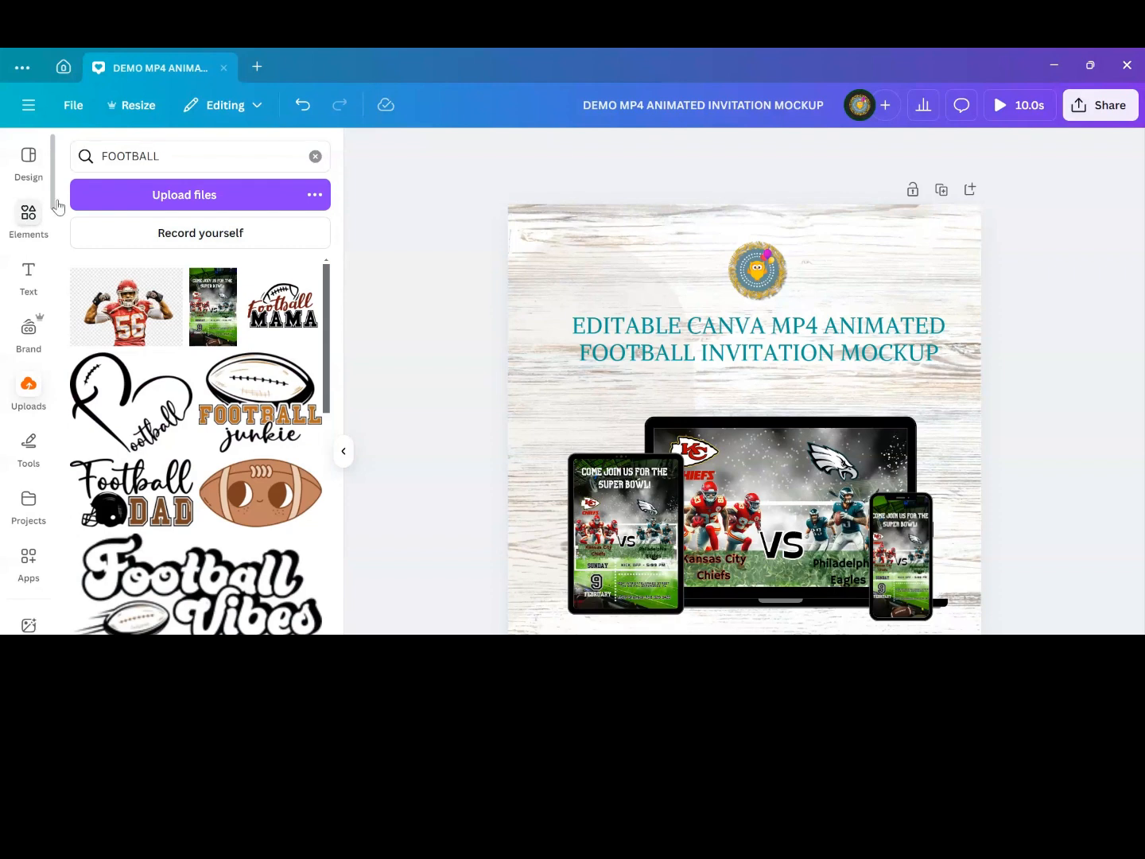
click(145, 161)
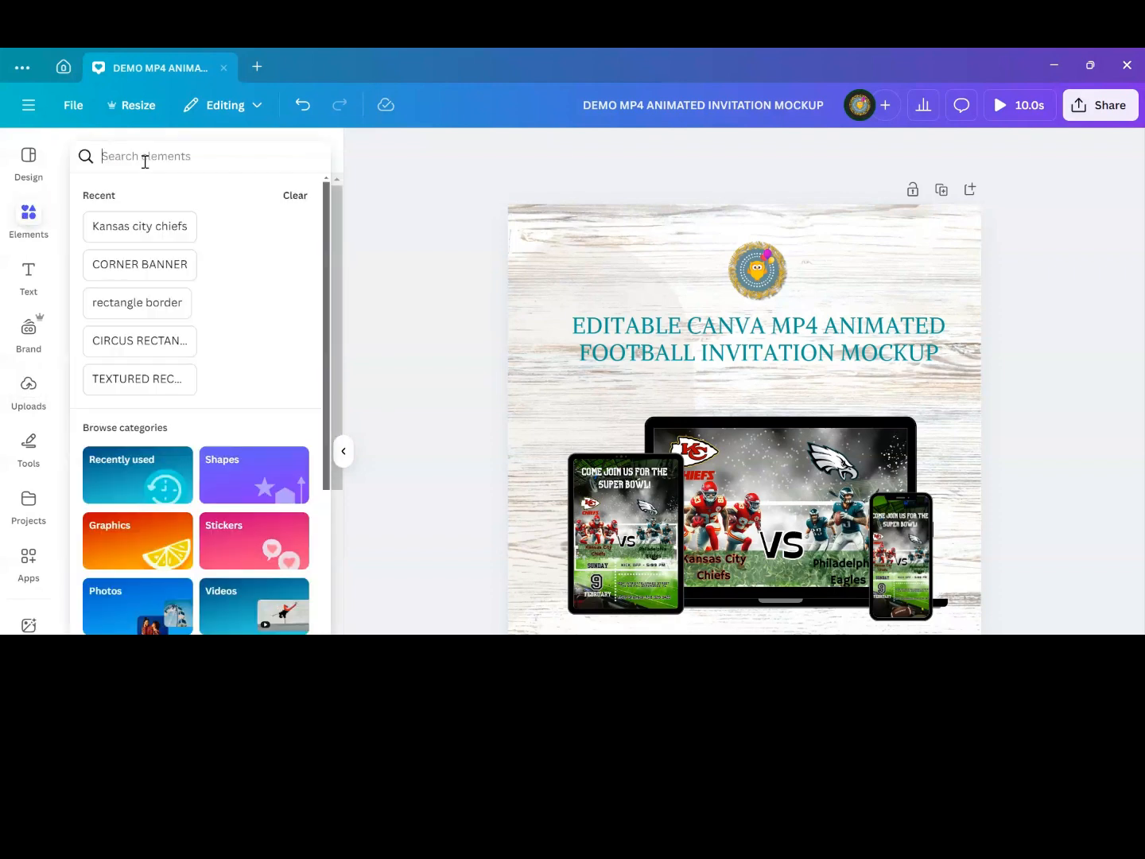
text(FOOTB)
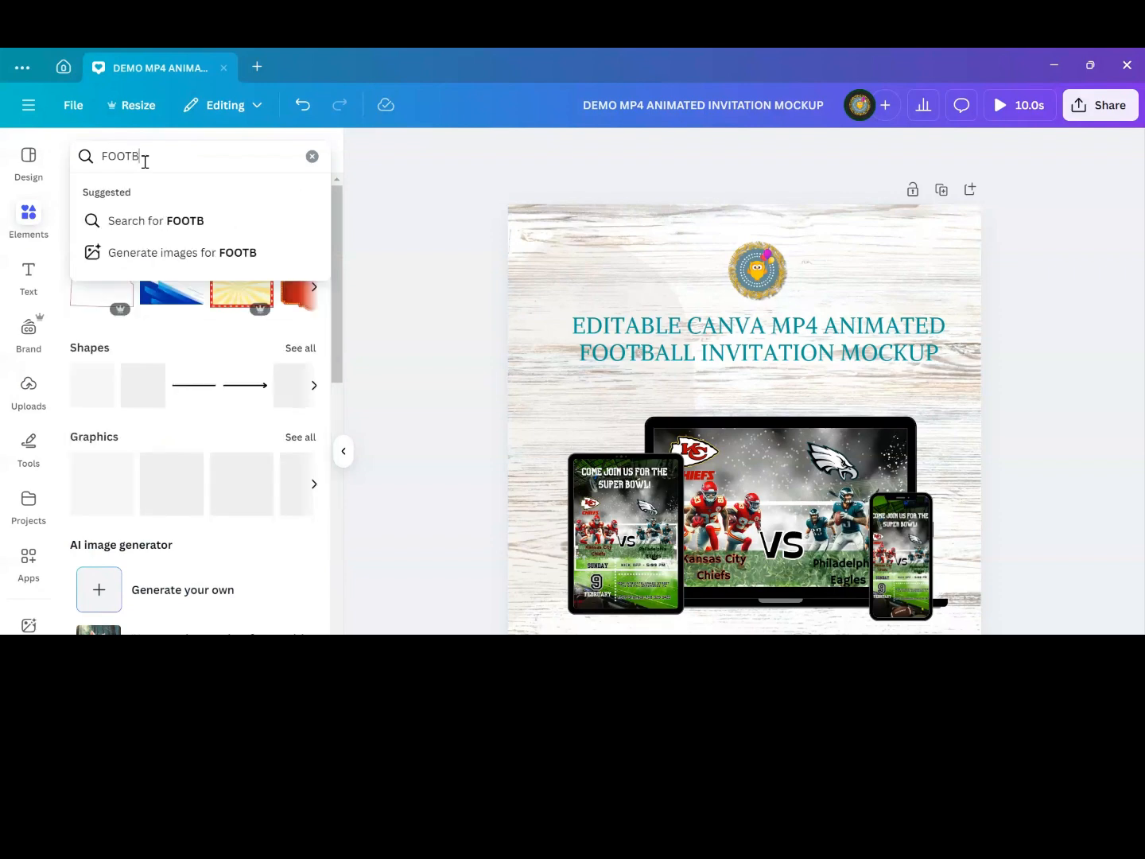
text(ALL)
key(Return)
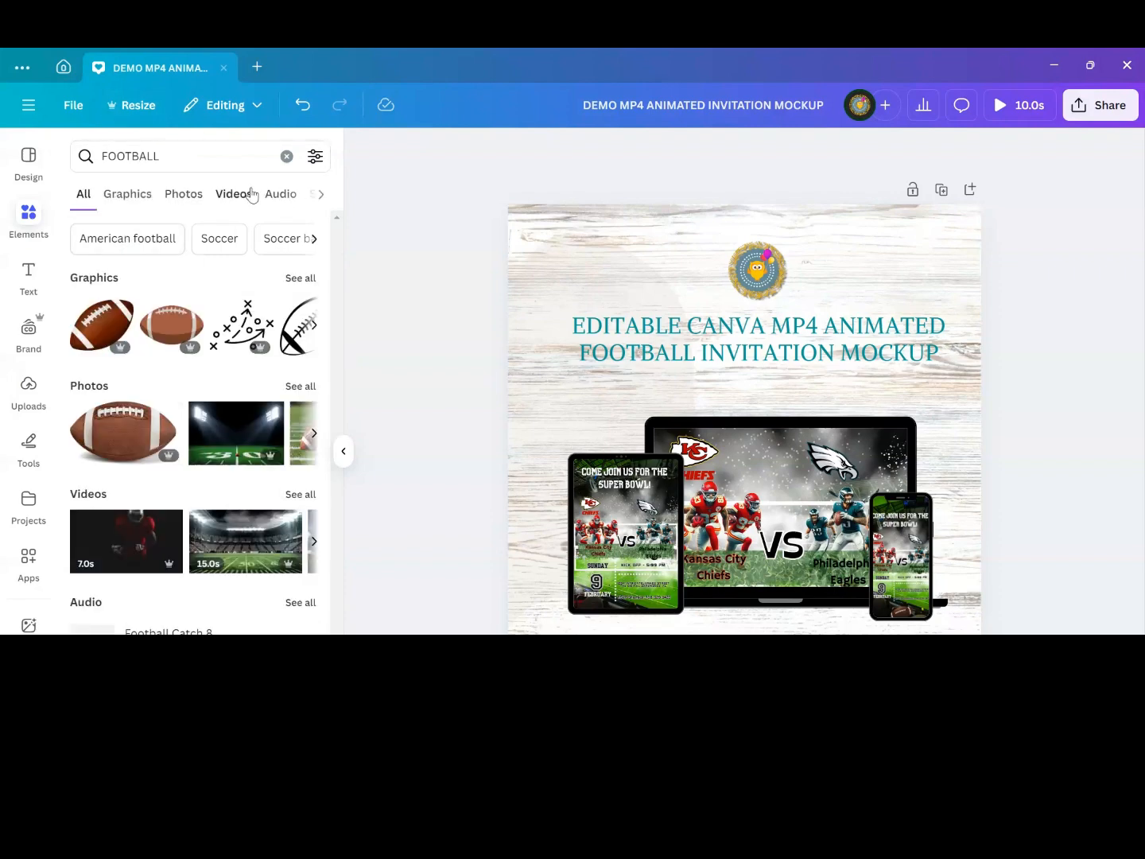
click(274, 195)
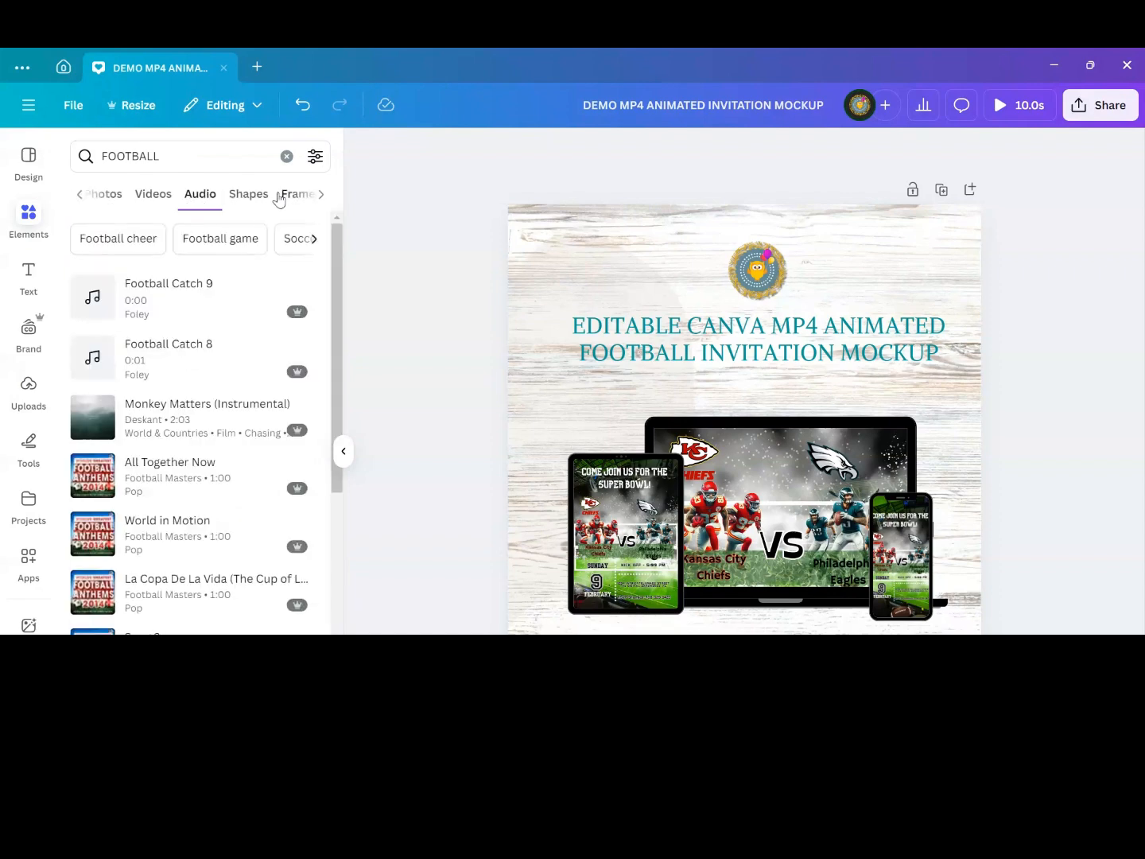
Play a sample of the All Together Now track and look through the football audio results
mouse_move(83, 316)
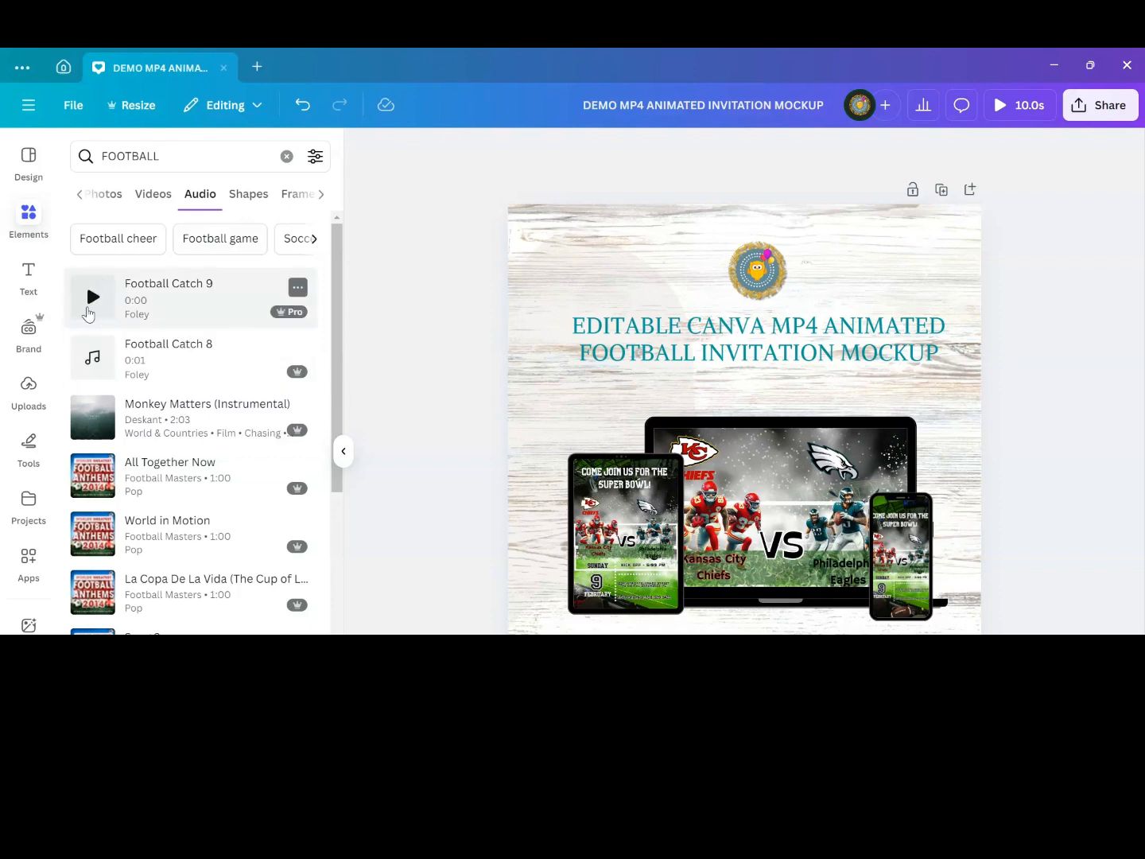
click(90, 469)
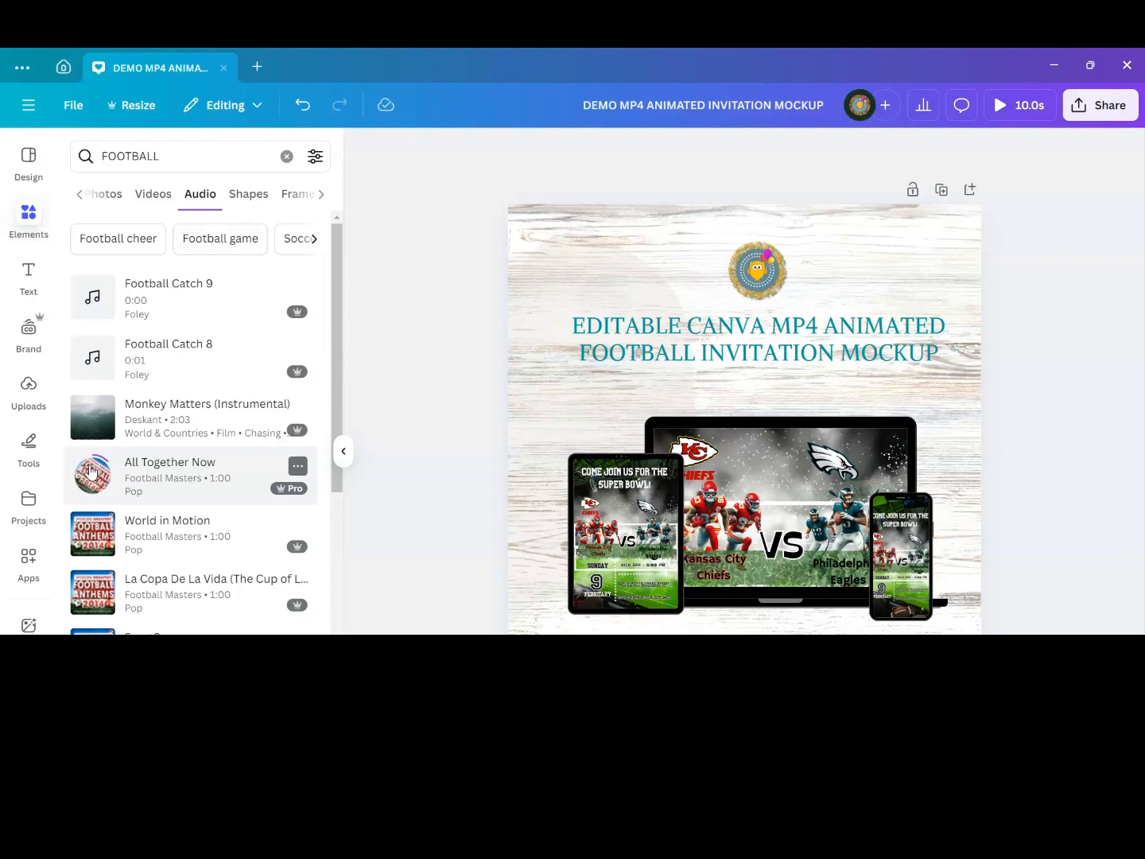
click(90, 470)
mouse_move(293, 495)
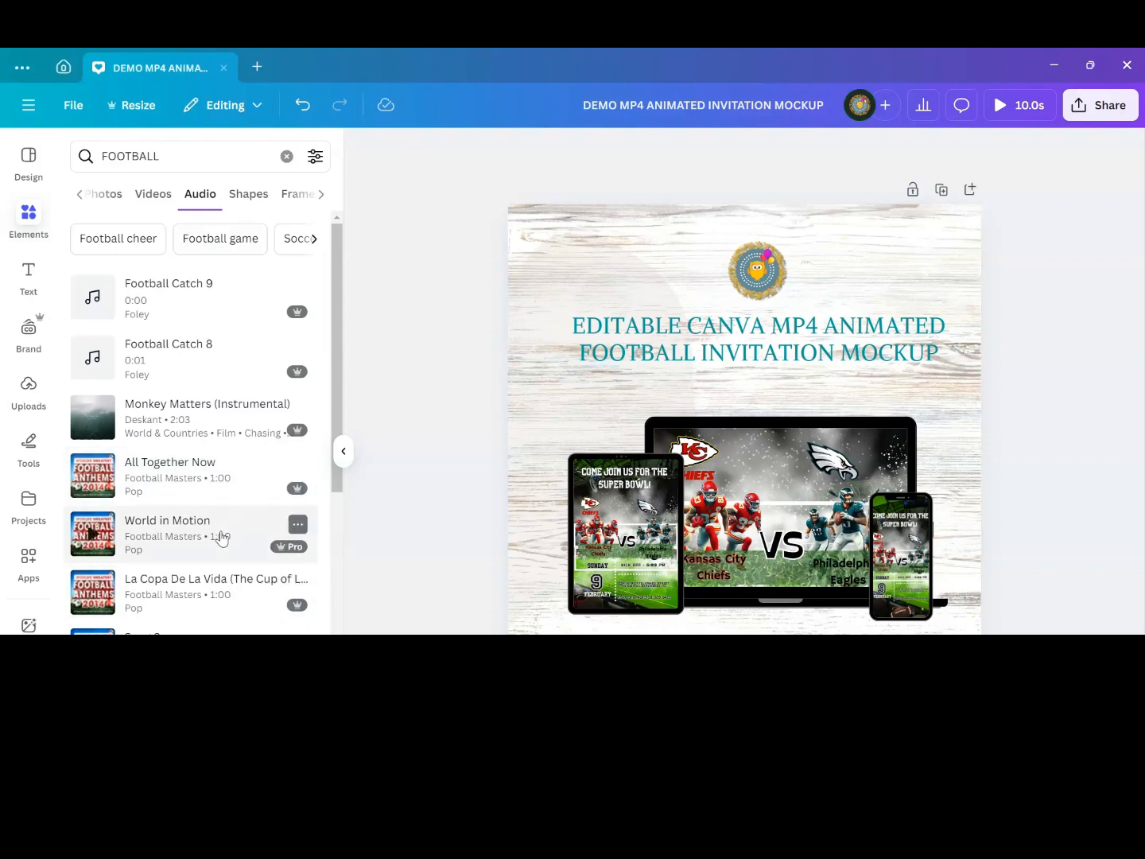
scroll(222, 539, down, 7)
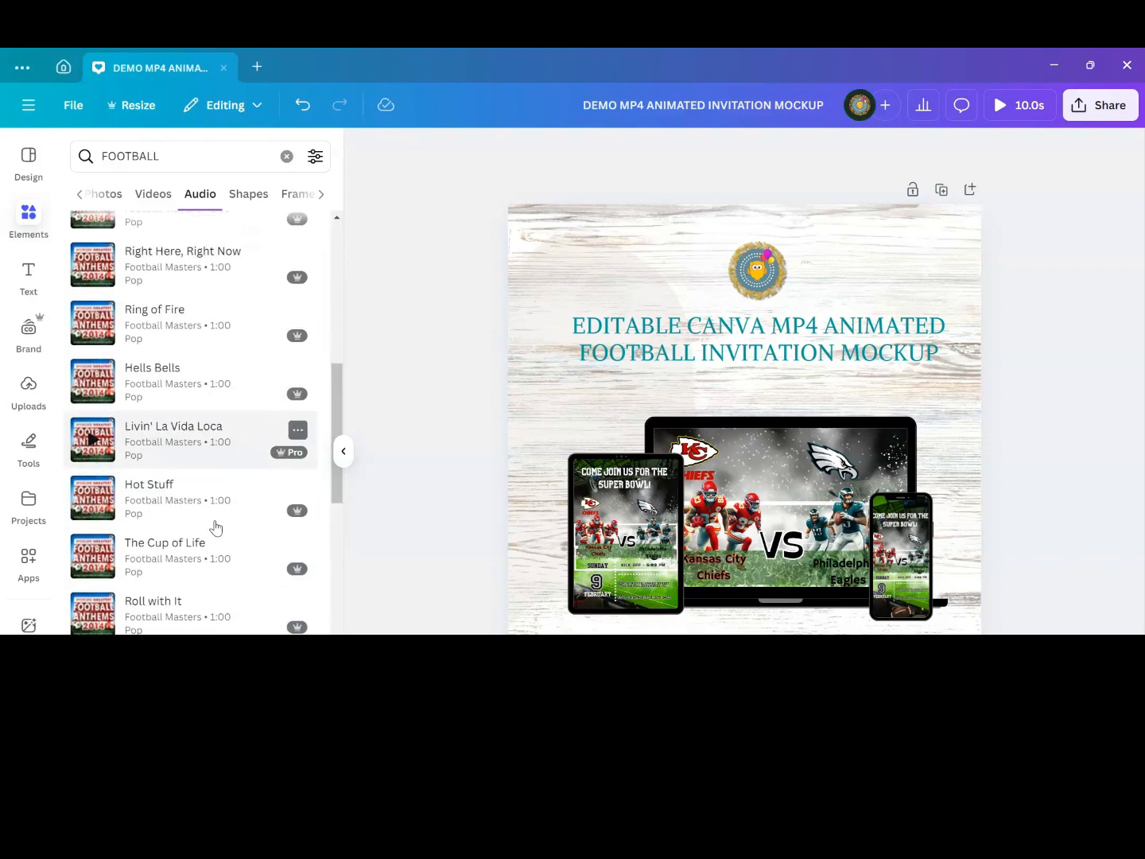
scroll(215, 525, up, 7)
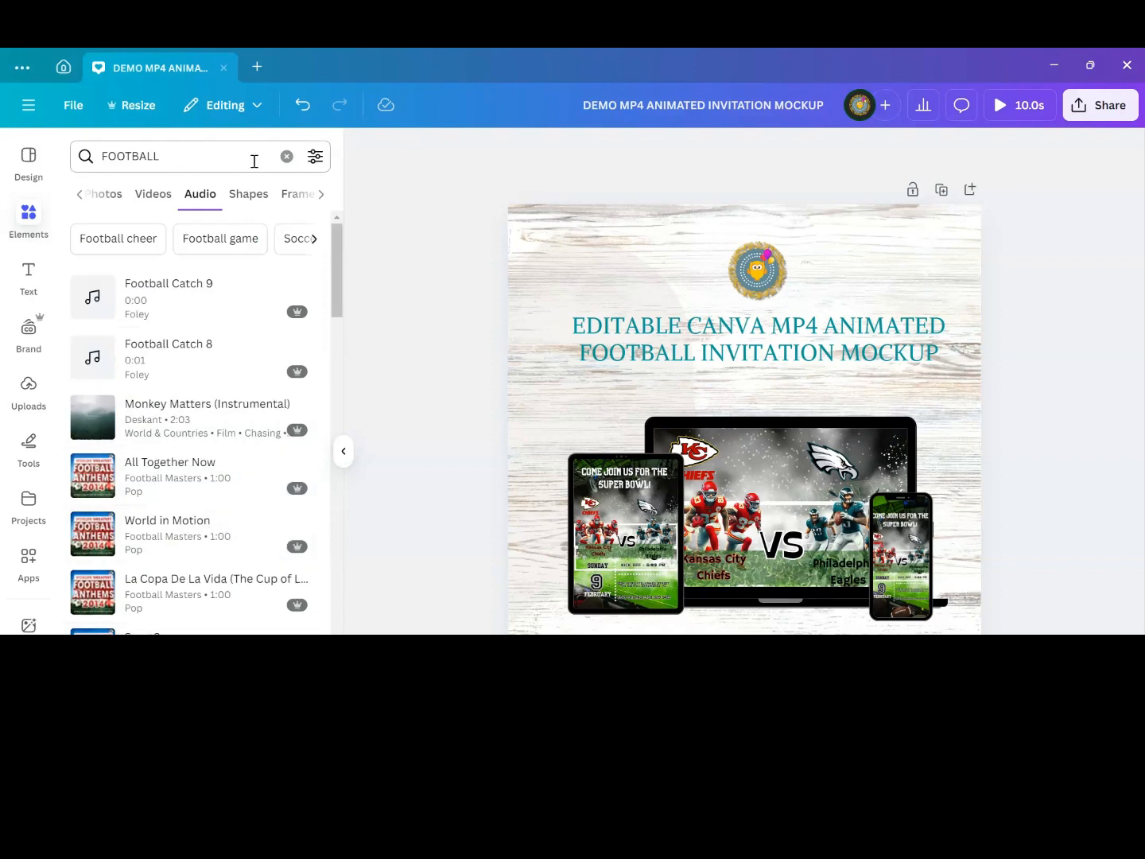
Filter the football audio results by price to show only Free tracks
click(316, 157)
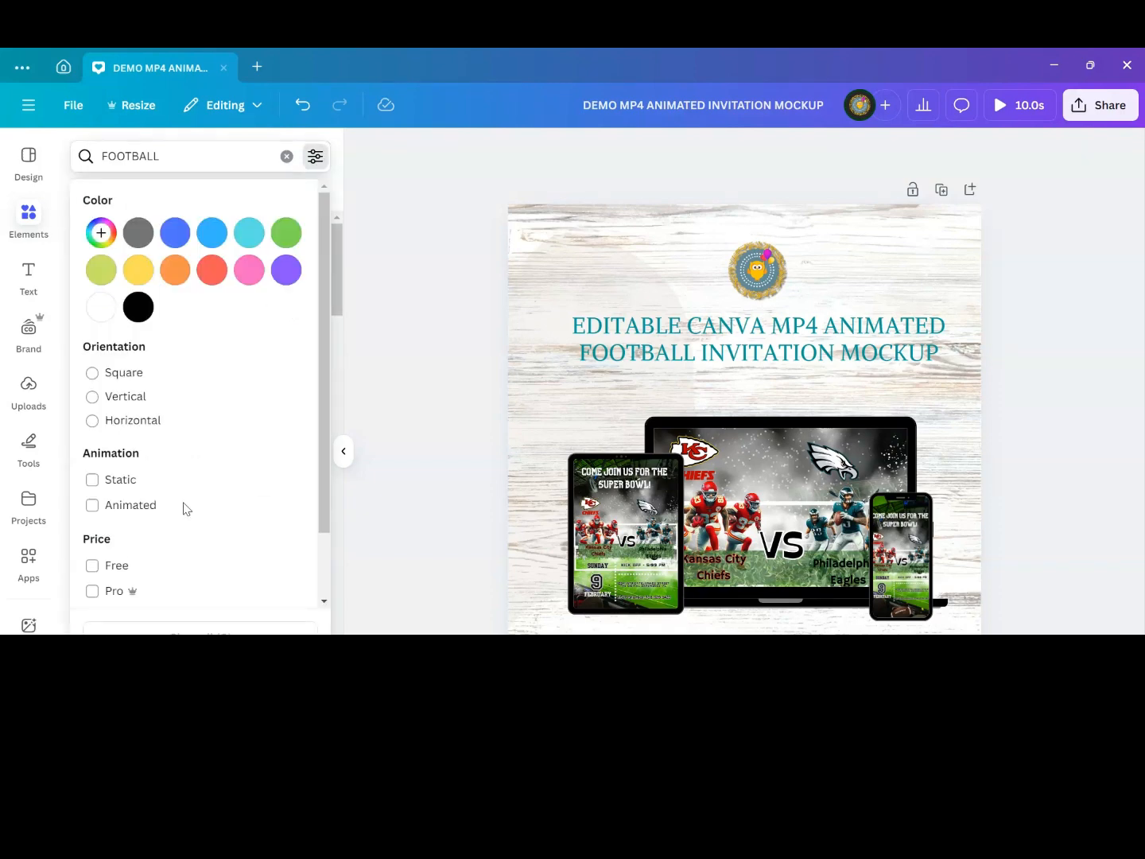
click(97, 568)
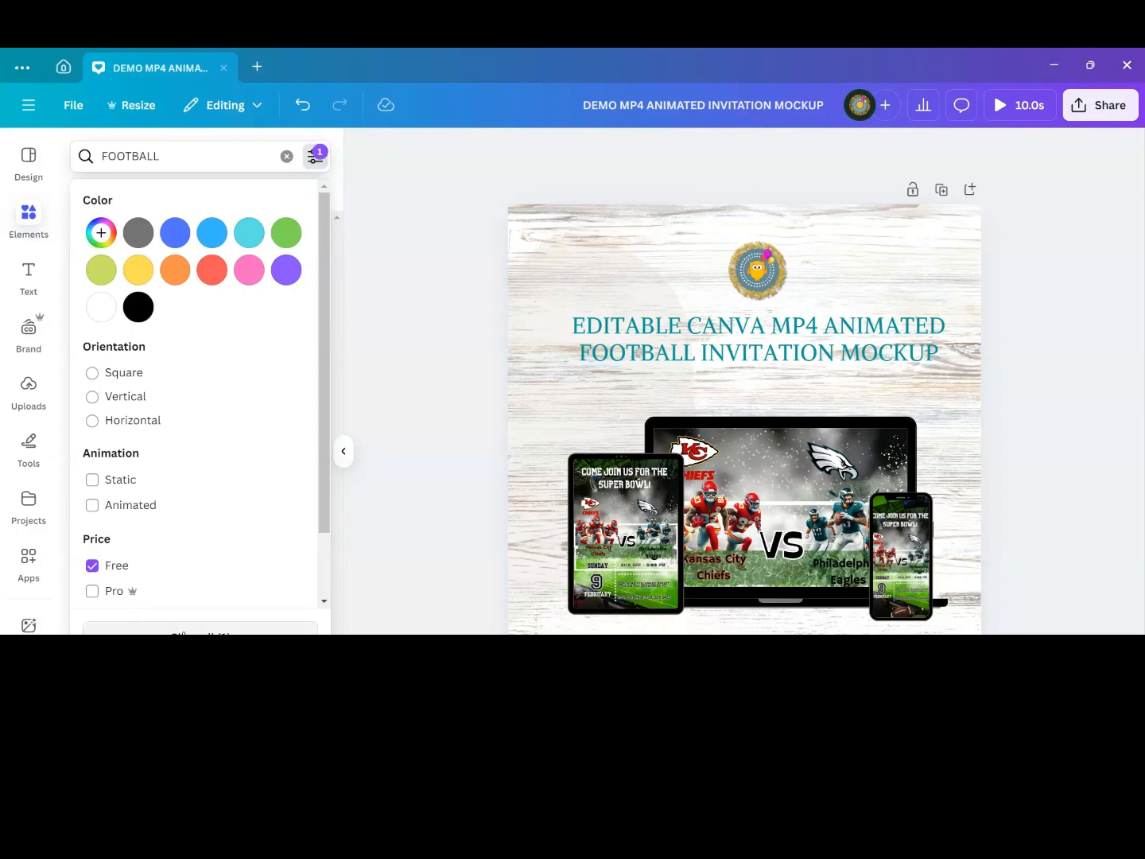
click(415, 537)
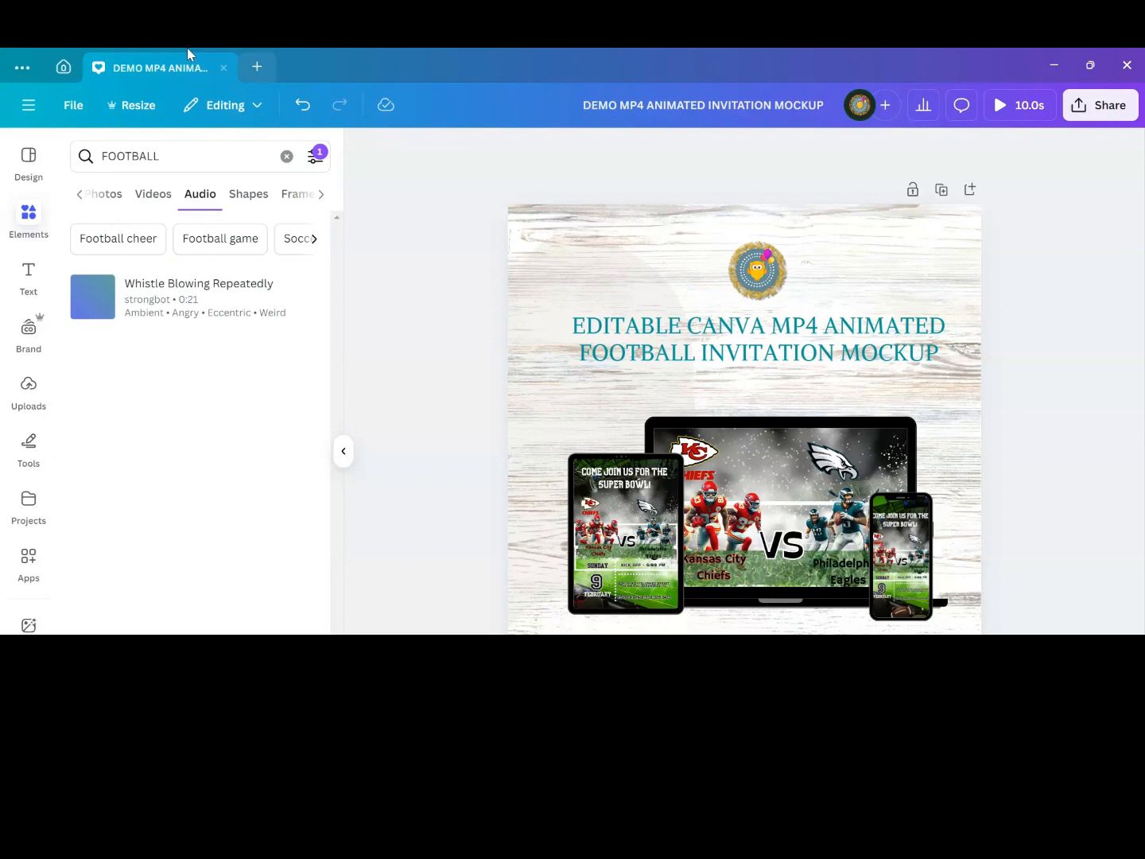
Preview the Whistle Blowing Repeatedly track and add it to the design's timeline
click(94, 297)
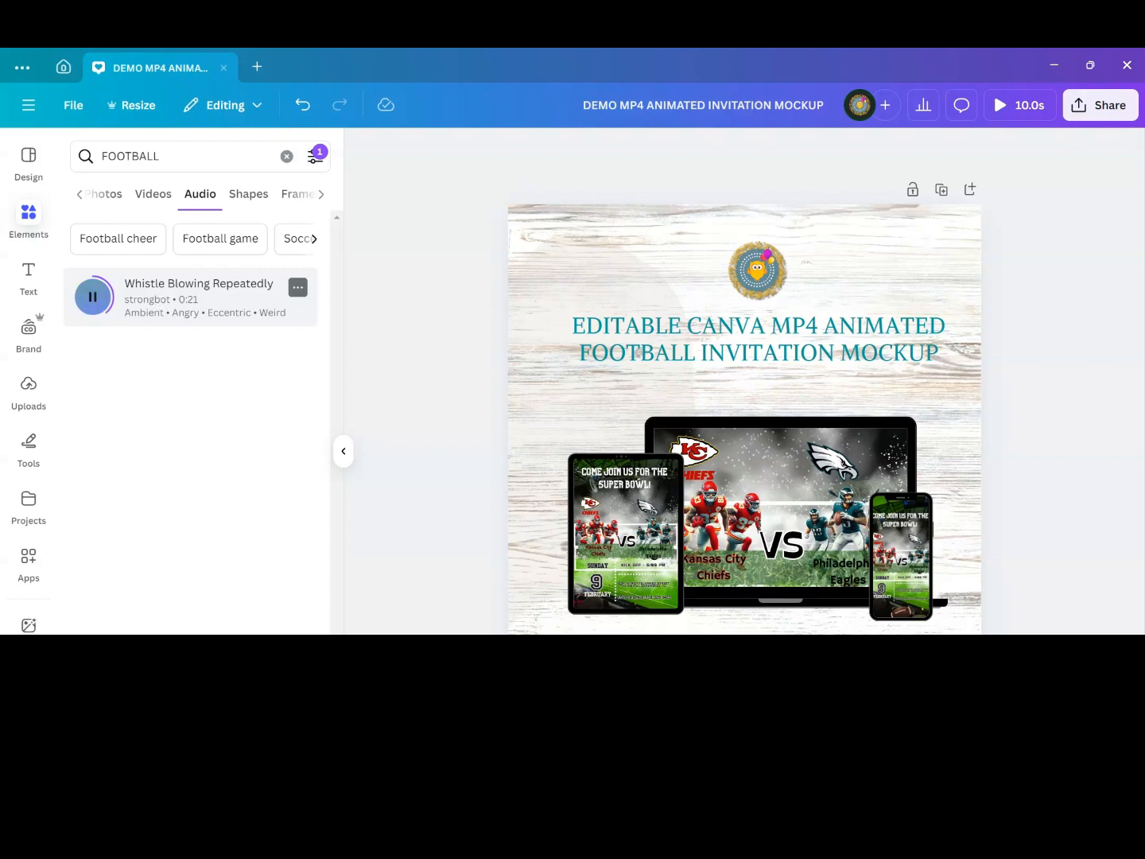
drag(199, 297, 731, 633)
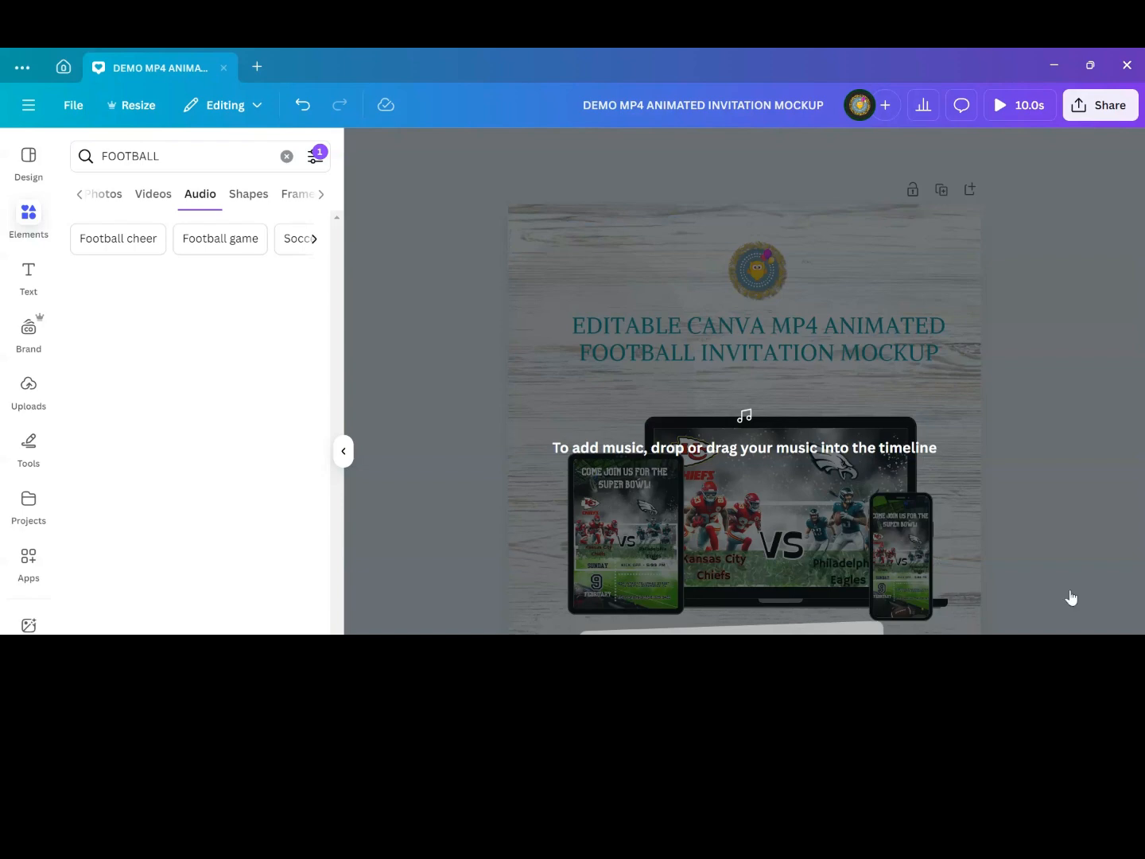
drag(1070, 597, 1071, 585)
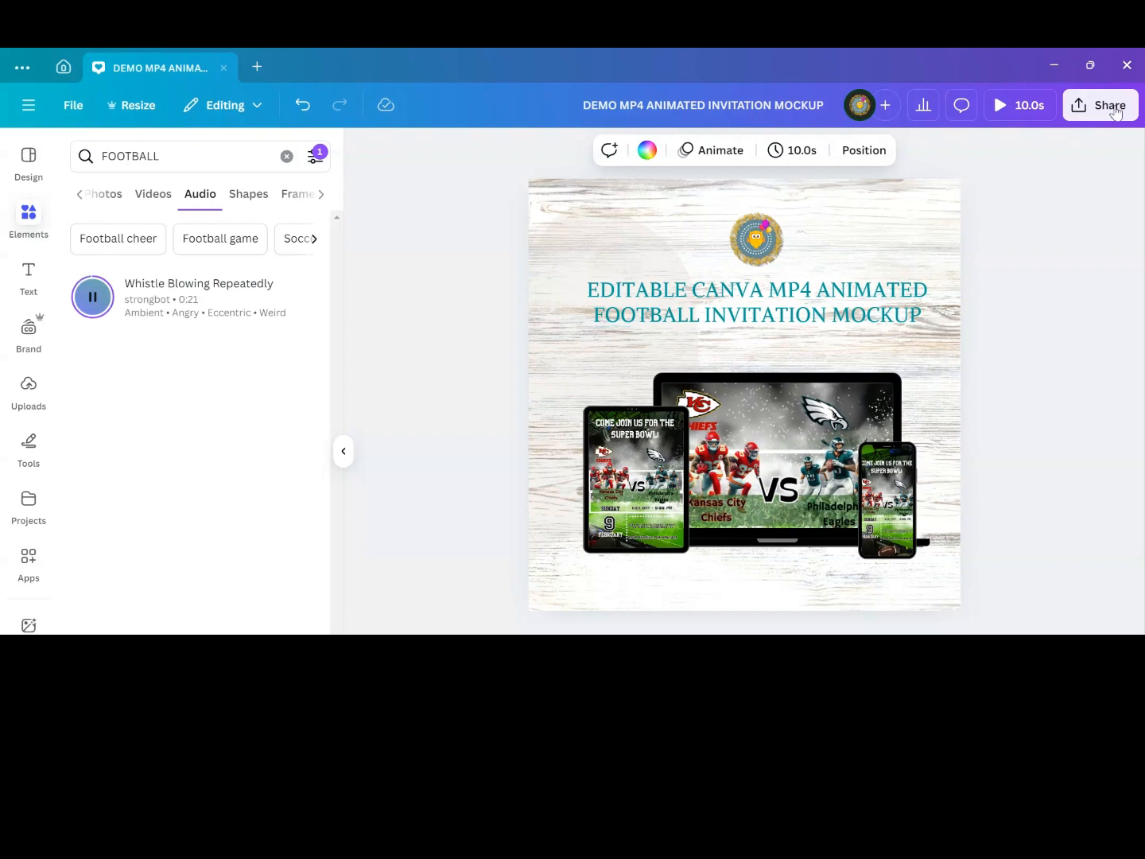
Review the design's MP4 Video download options and dismiss them without downloading
click(1114, 112)
click(854, 413)
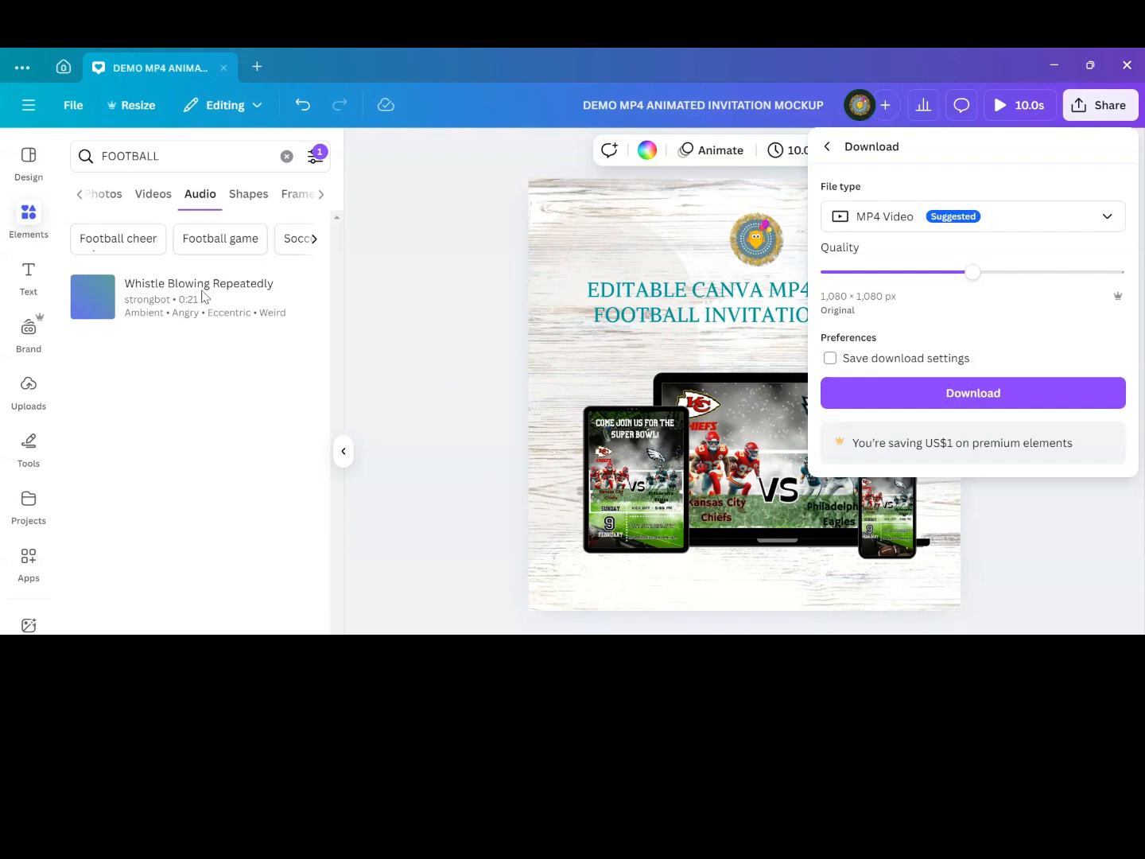
click(414, 238)
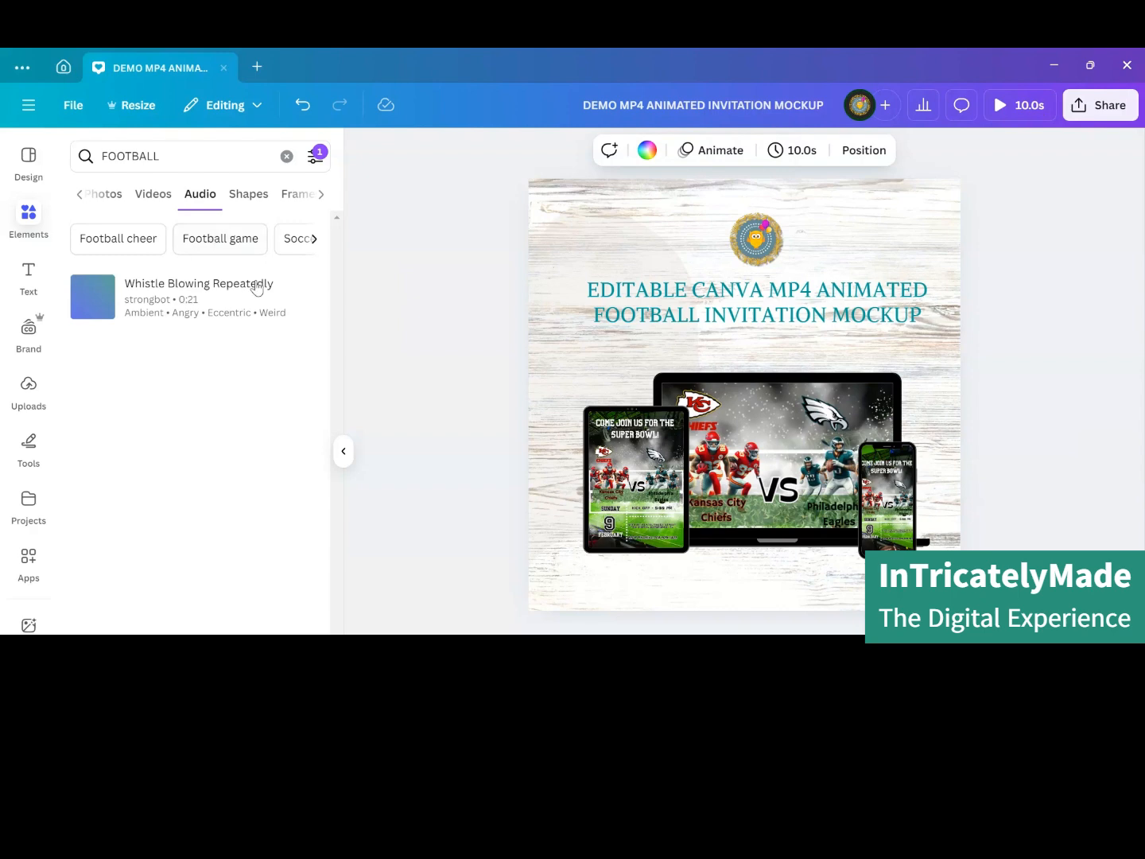
mouse_move(230, 309)
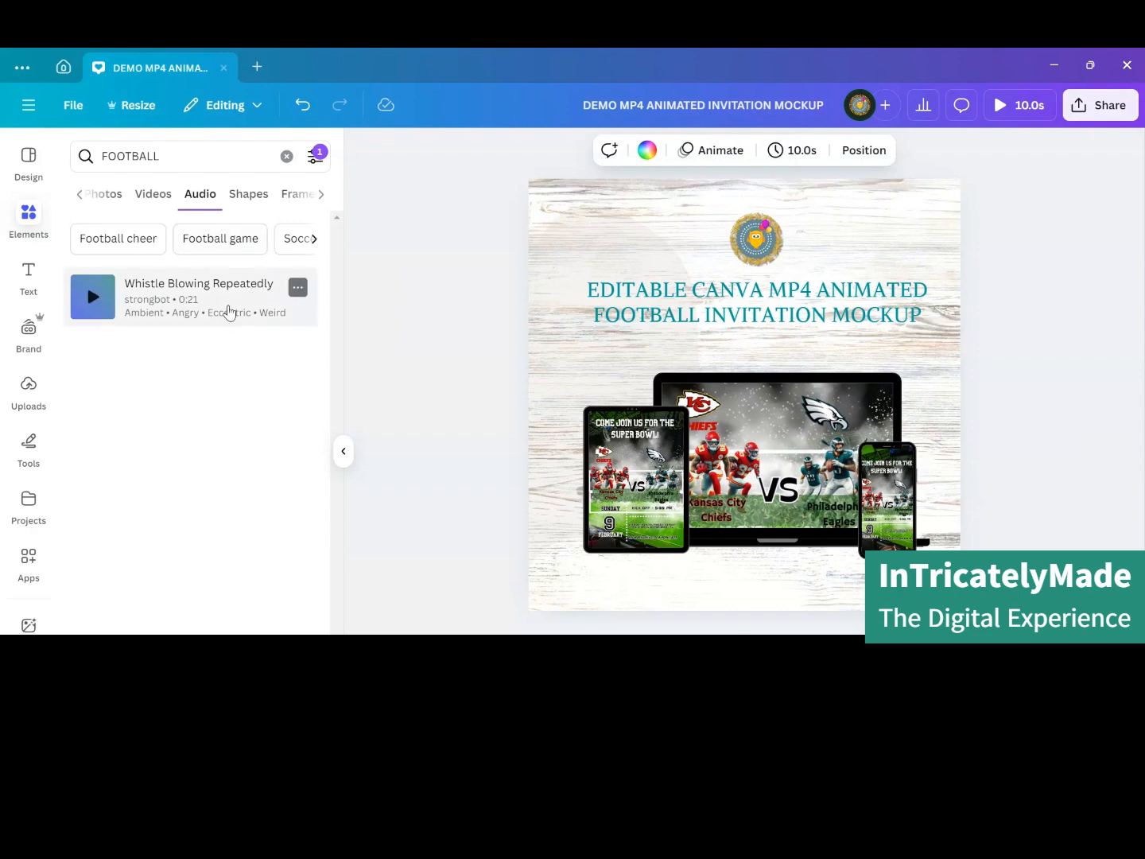